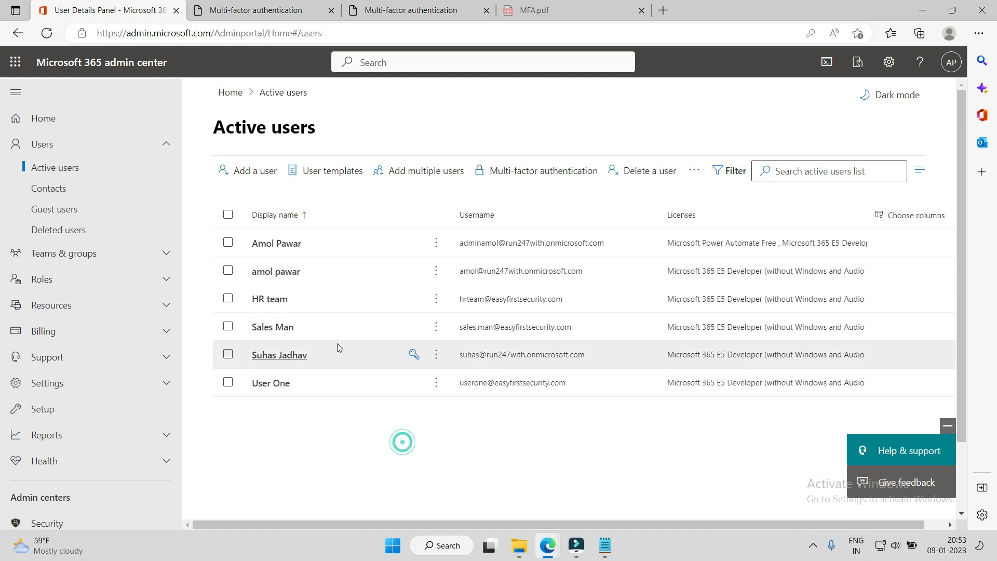
Open the HR team account's details, close them, and select HR team in the multi-factor authentication user list
click(270, 300)
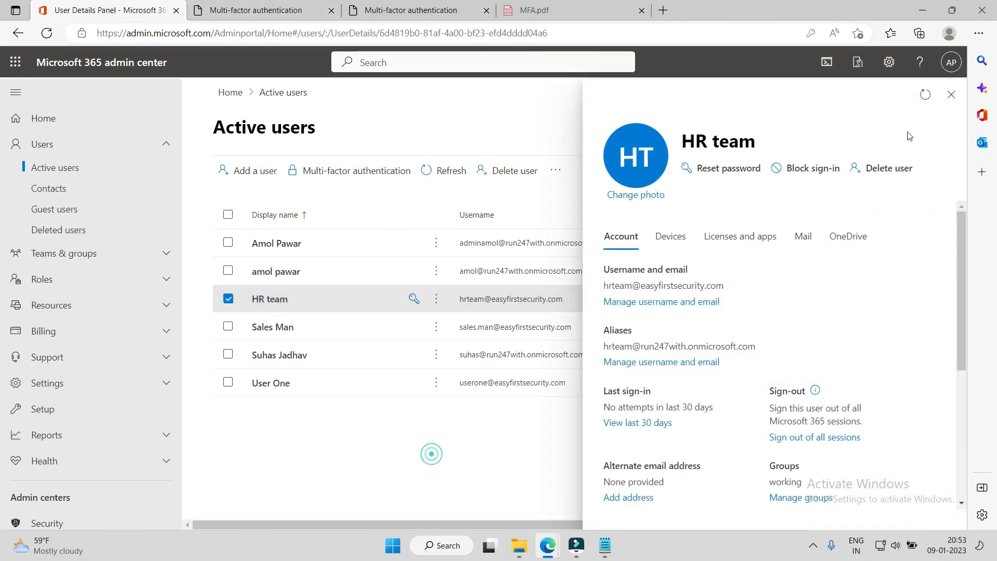
click(952, 94)
click(340, 172)
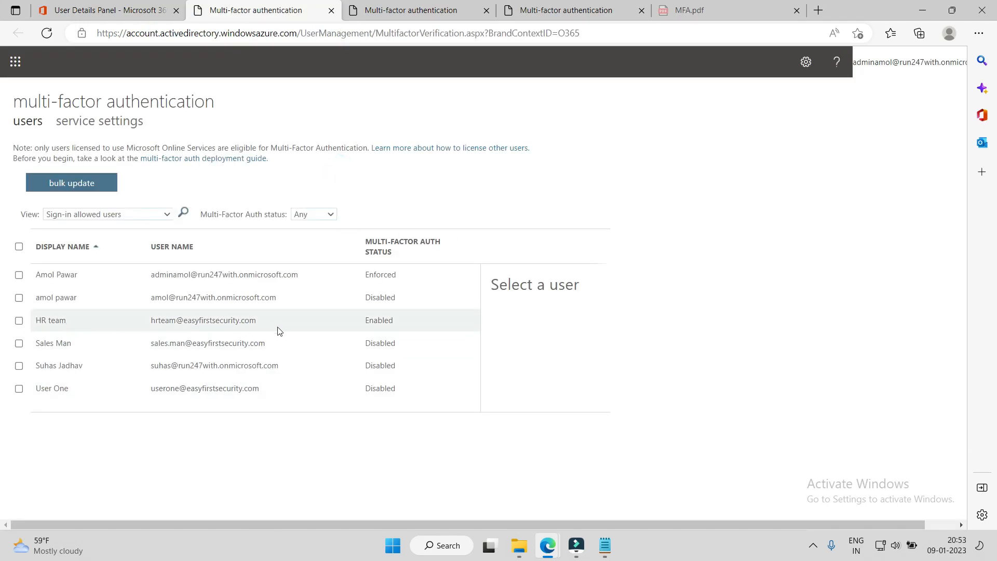
click(382, 324)
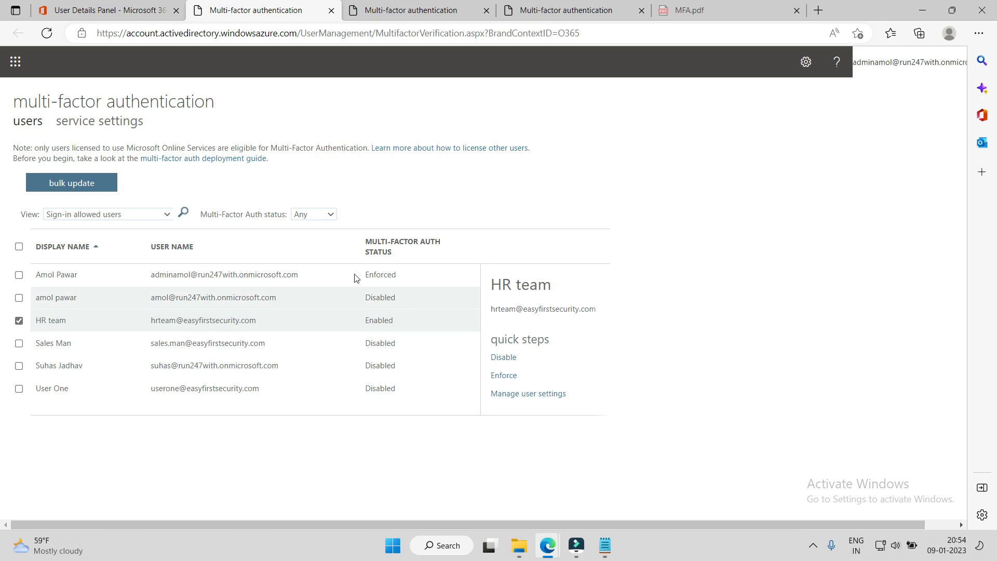
Open a new InPrivate browser window and go to office.com
right_click(553, 550)
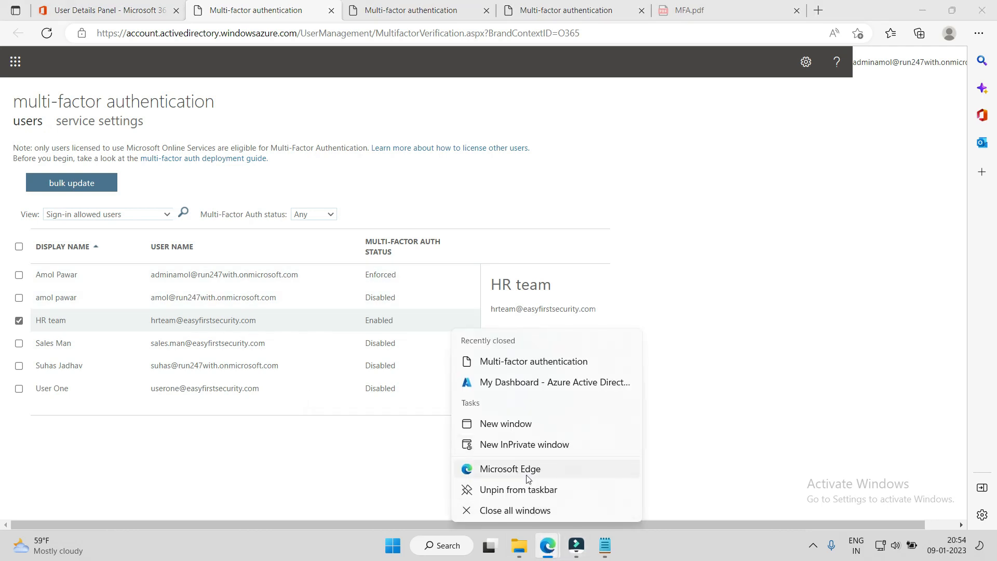
click(525, 445)
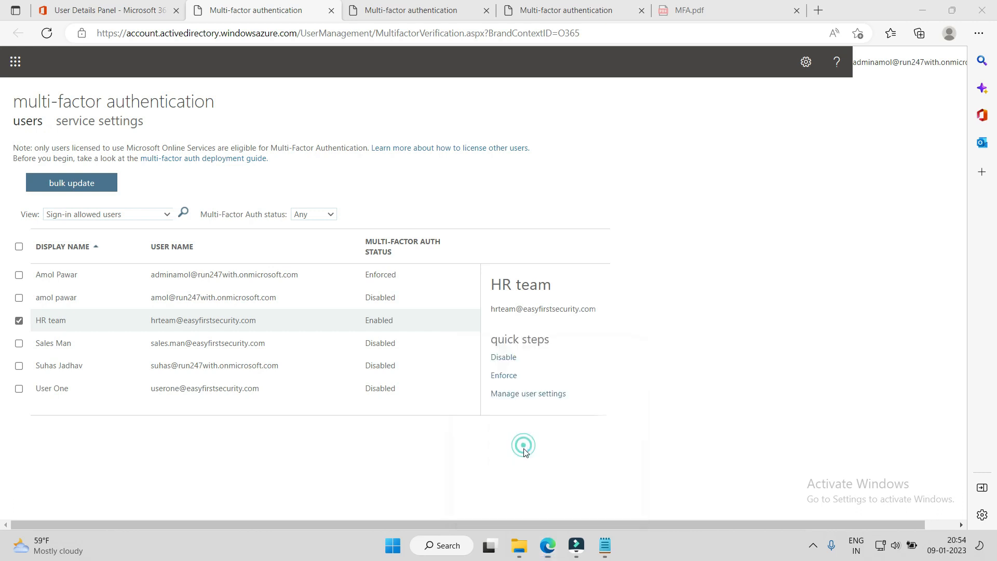
text(o)
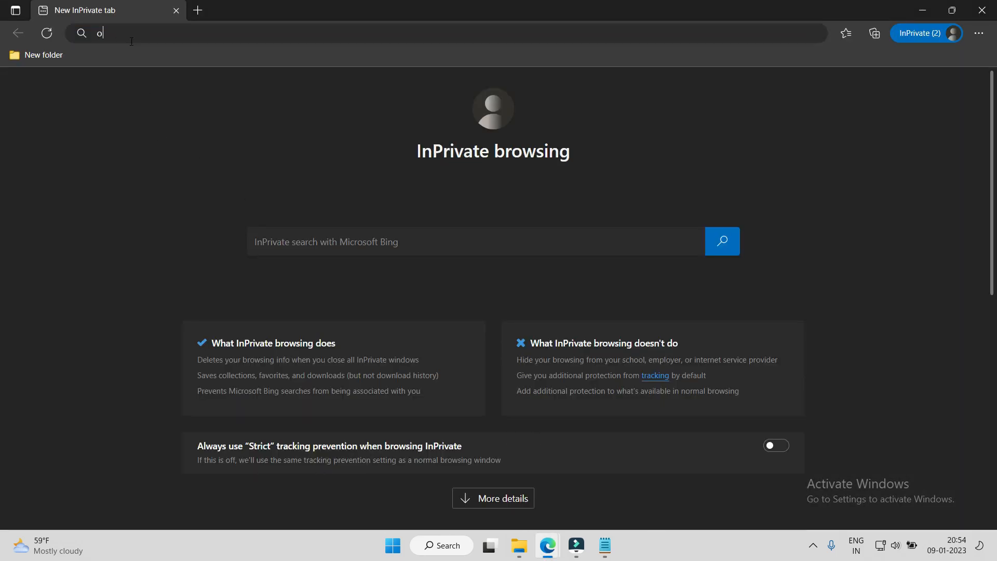
text(ffice.com)
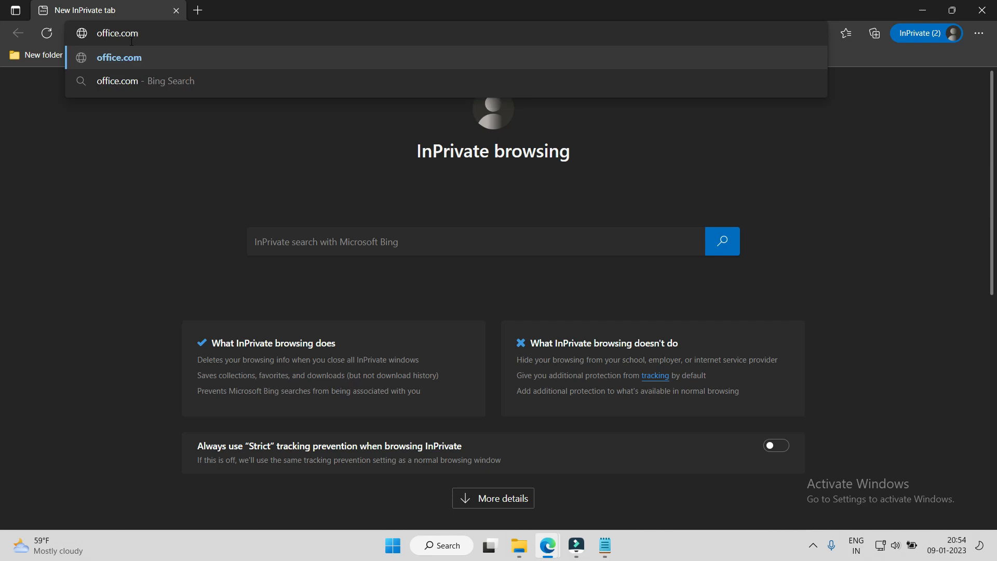
key(Return)
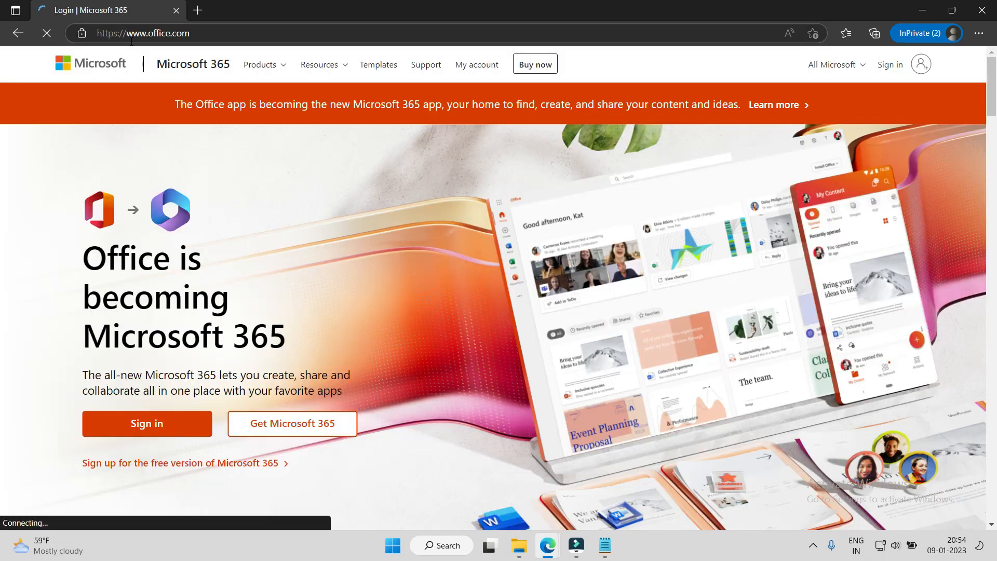
Start signing in to Microsoft 365 and enter the HR team account's e-mail address
click(902, 76)
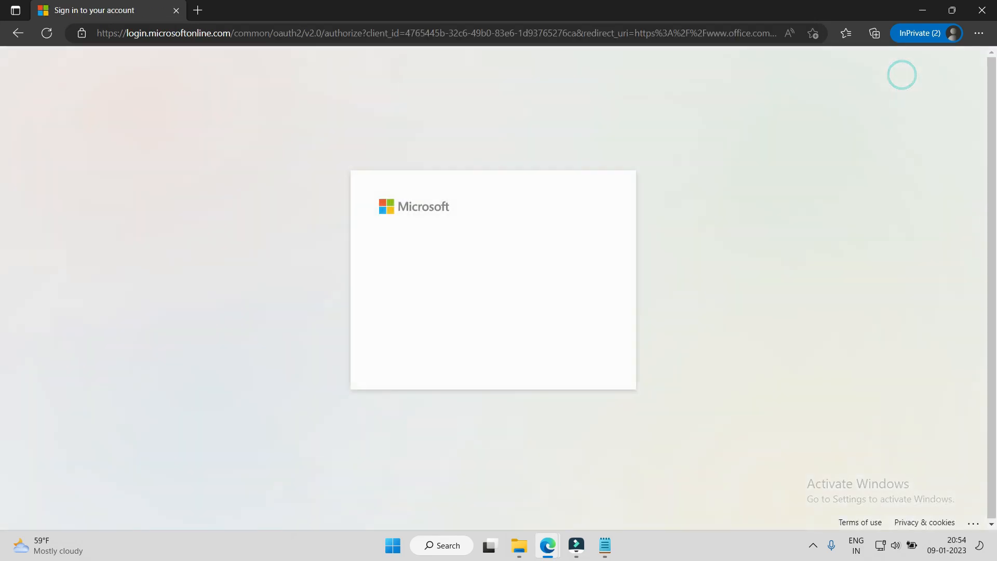
key(alt+Tab)
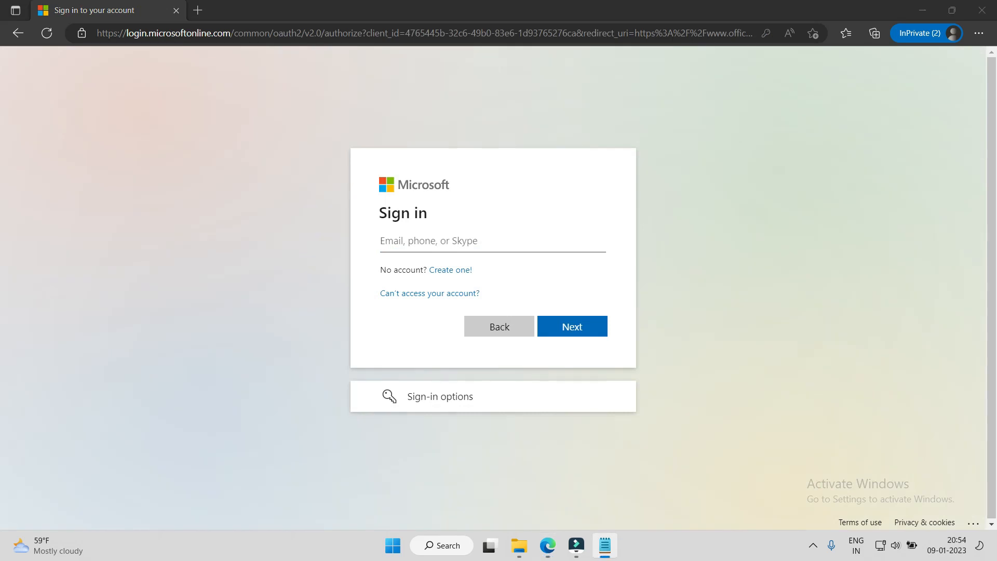
click(485, 244)
key(ctrl+v)
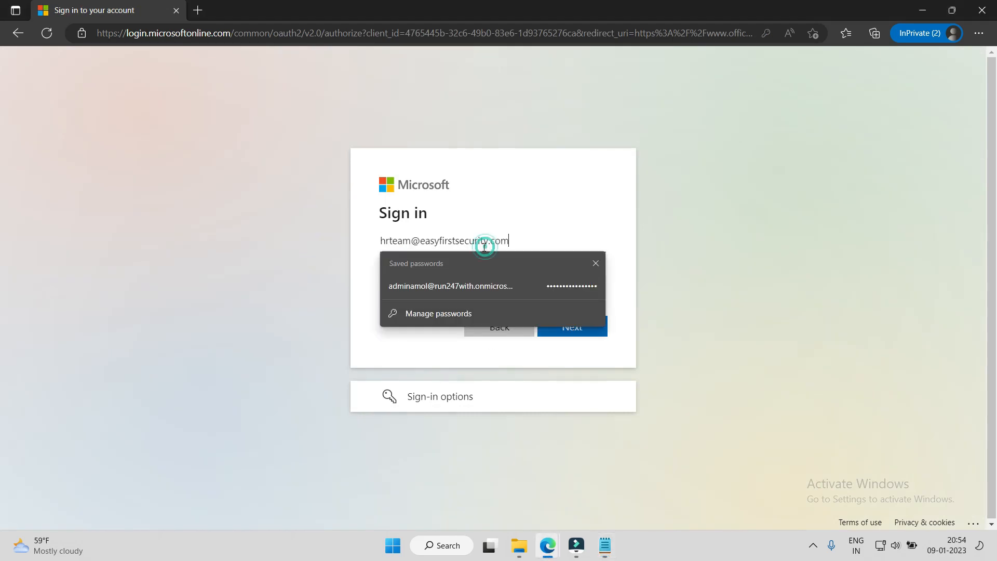
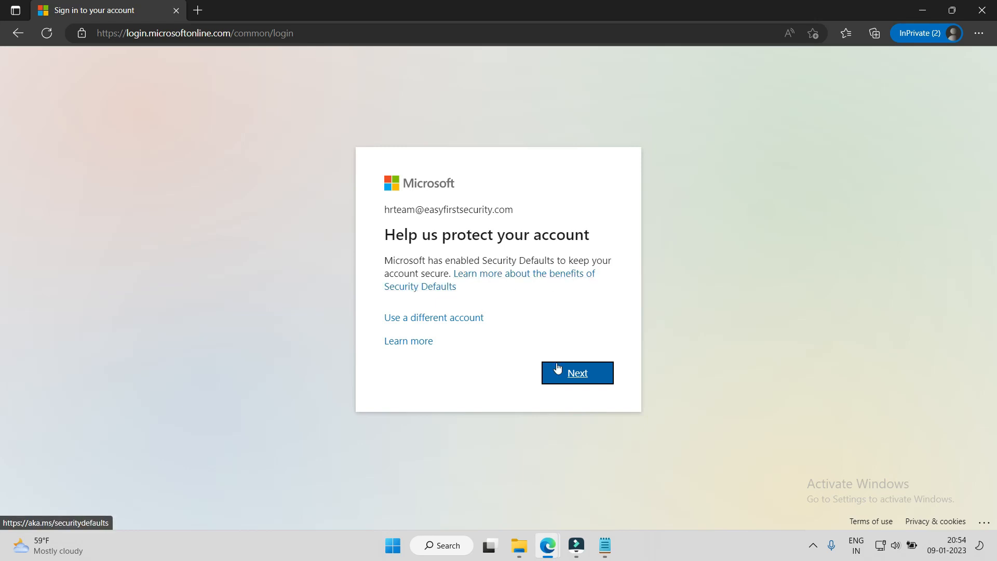
Proceed from the account protection notice and register Microsoft Authenticator with the QR code to complete the sign-in
click(574, 383)
click(573, 383)
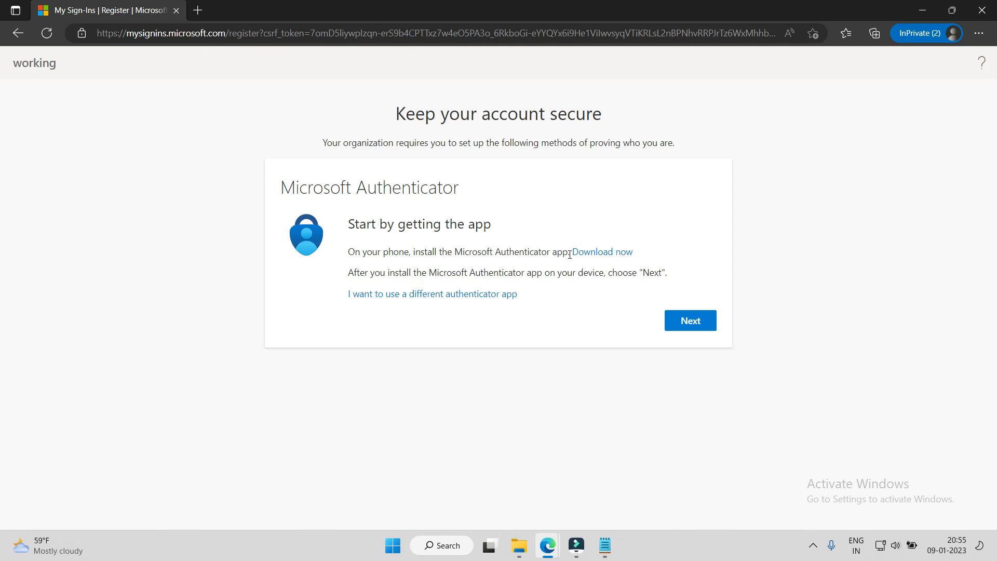
click(690, 322)
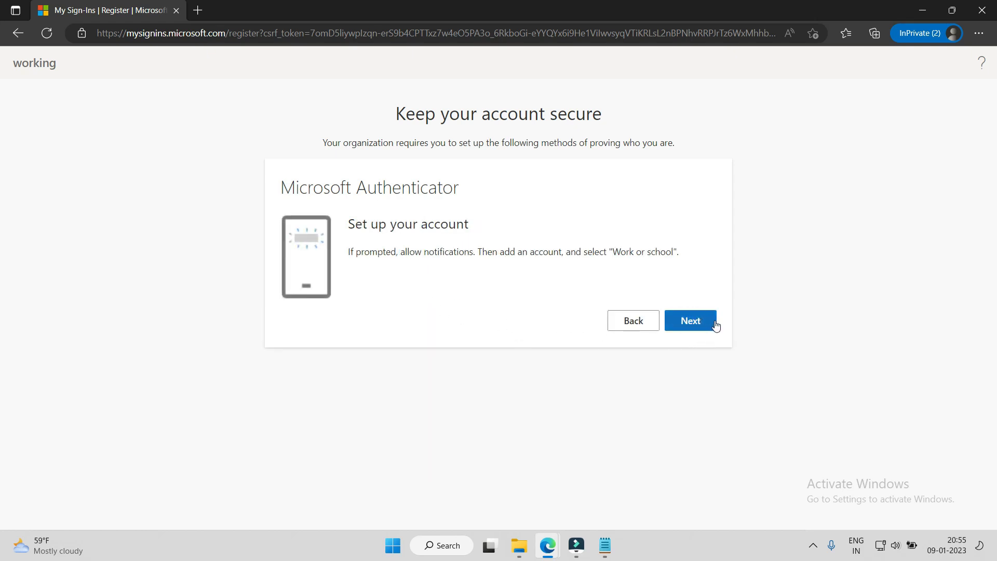
click(699, 323)
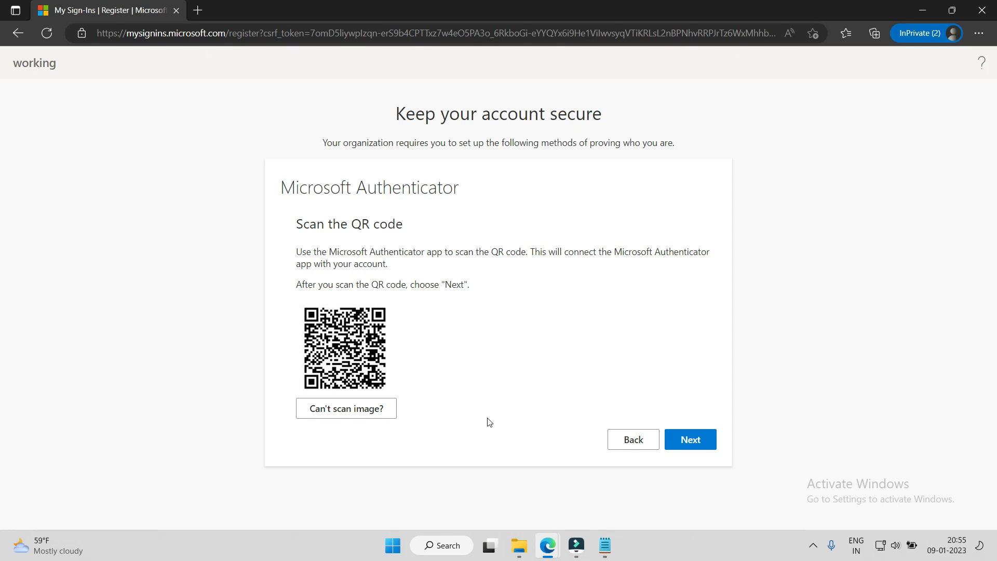
click(692, 439)
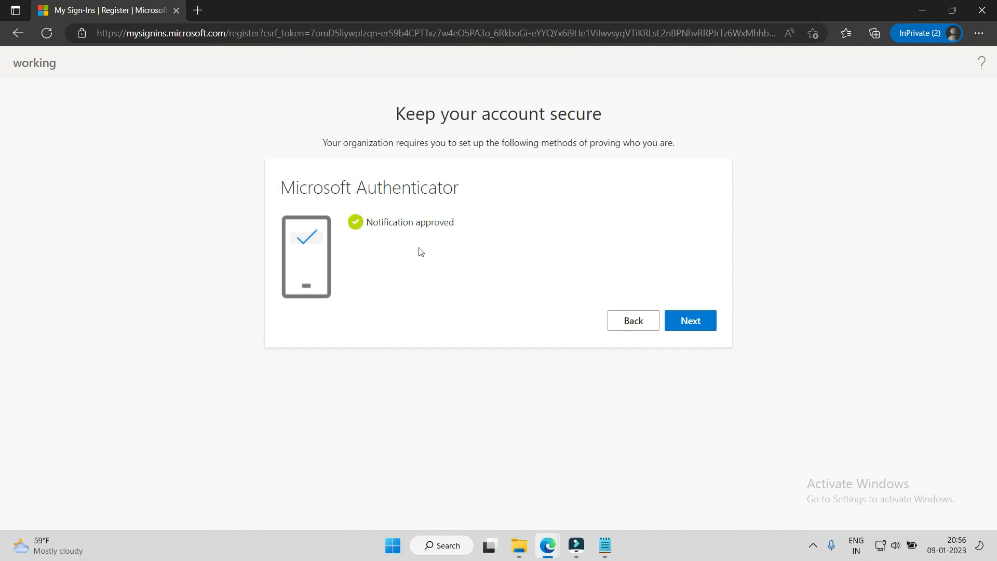
click(686, 327)
click(690, 311)
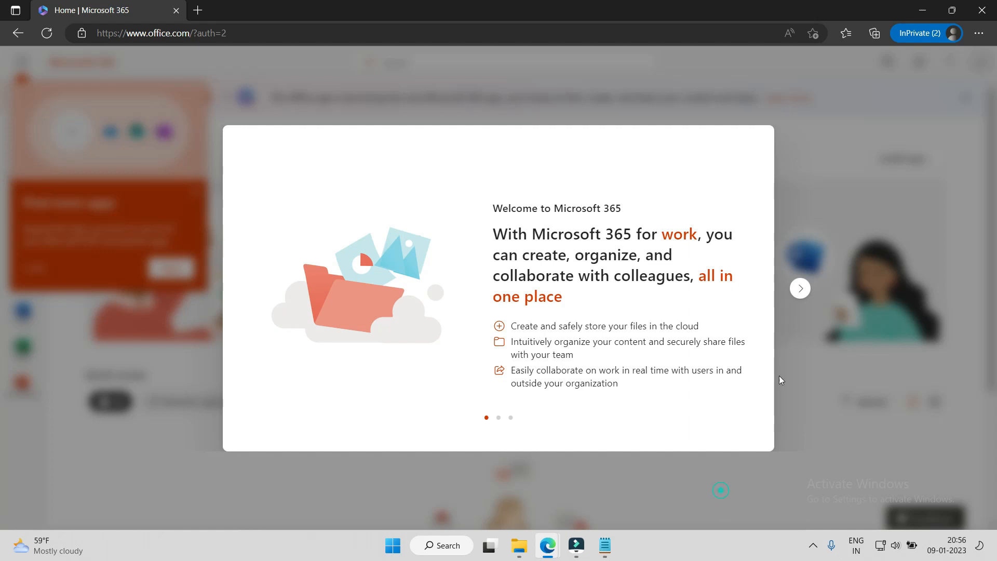
Return to the multi-factor authentication user list, refresh it, and select HR team to check its authentication status
click(924, 12)
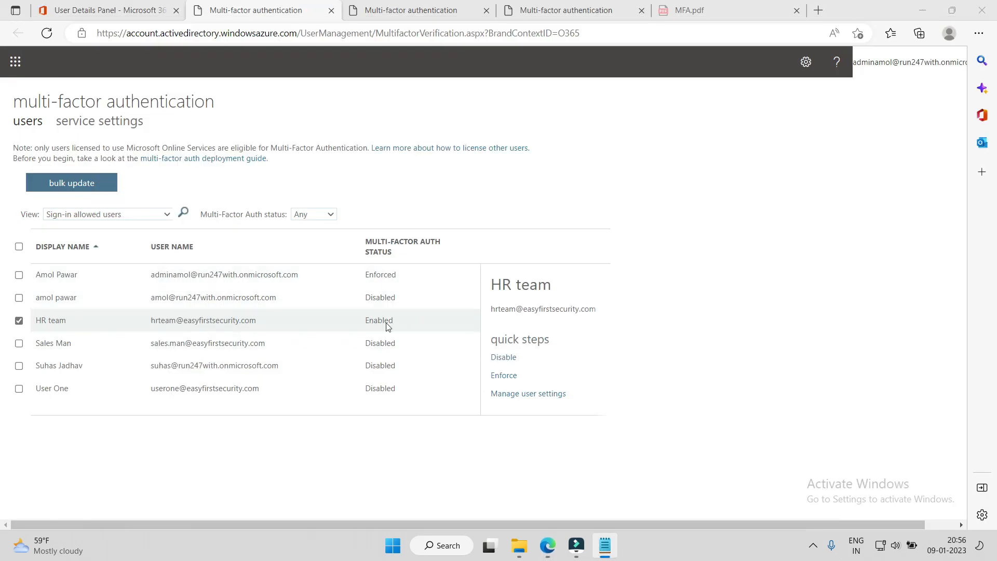
click(47, 32)
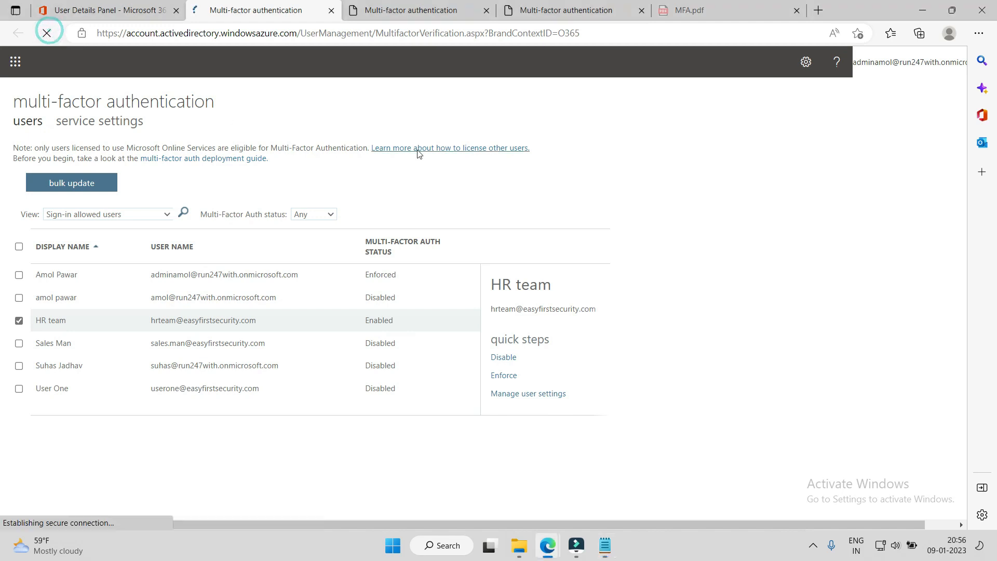
click(232, 322)
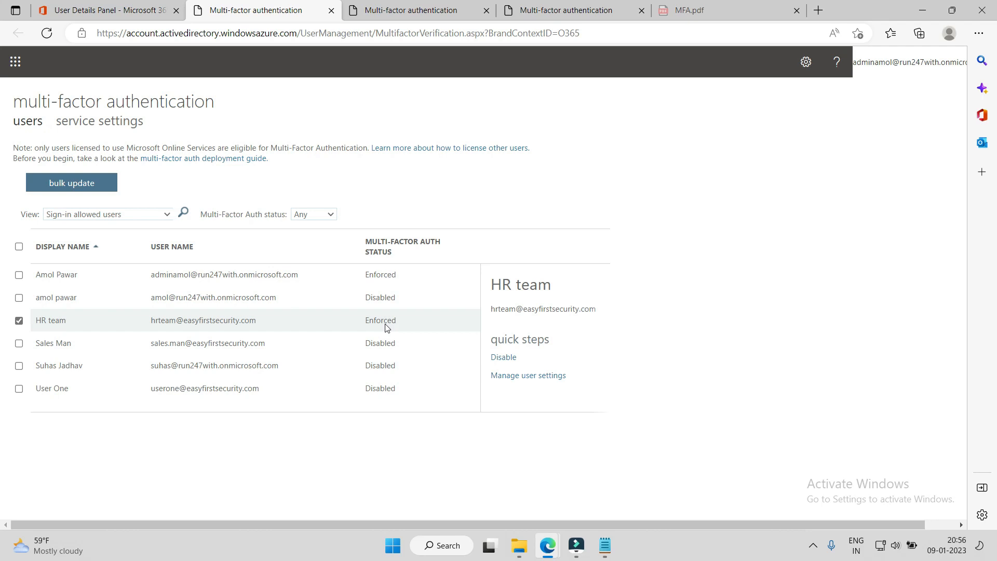
Return to the Microsoft 365 admin center and open the tenant's Azure Active Directory overview in the Azure Active Directory admin center
click(144, 10)
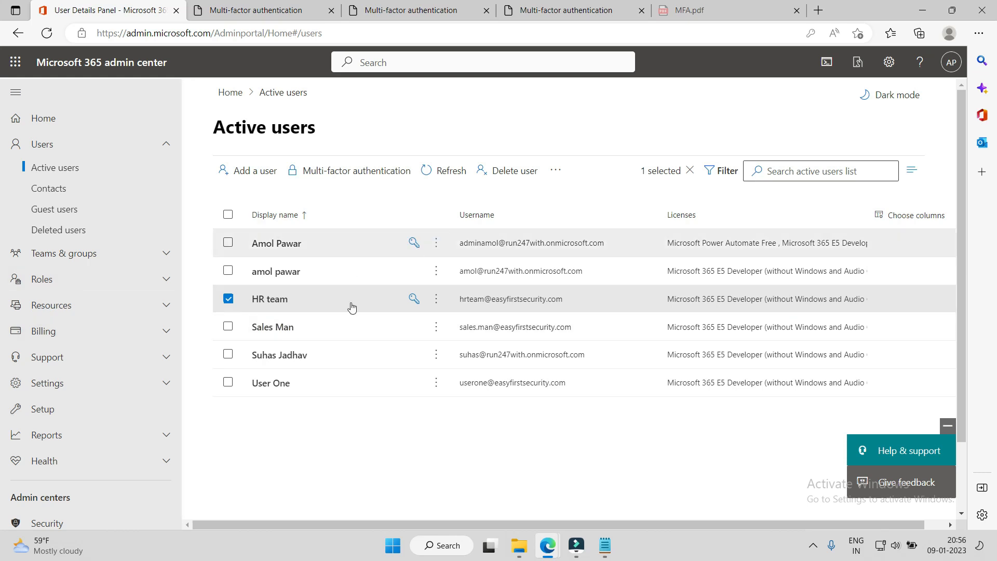
scroll(127, 353, down, 4)
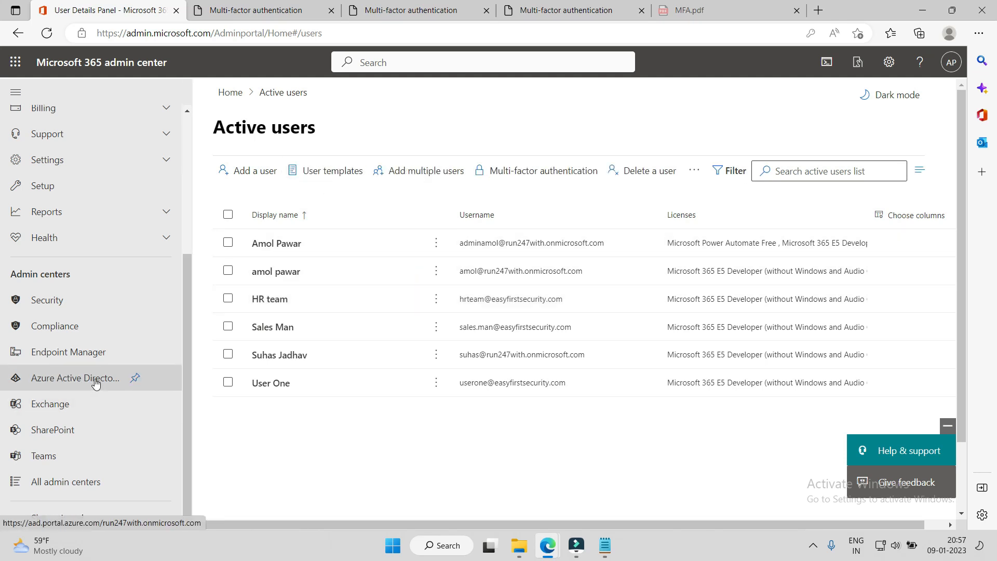
click(93, 379)
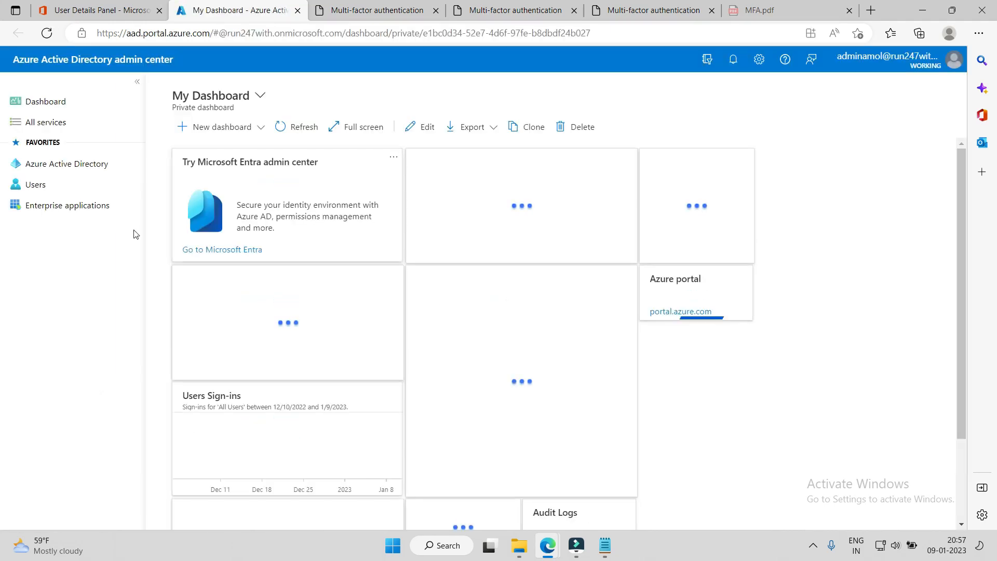
click(79, 170)
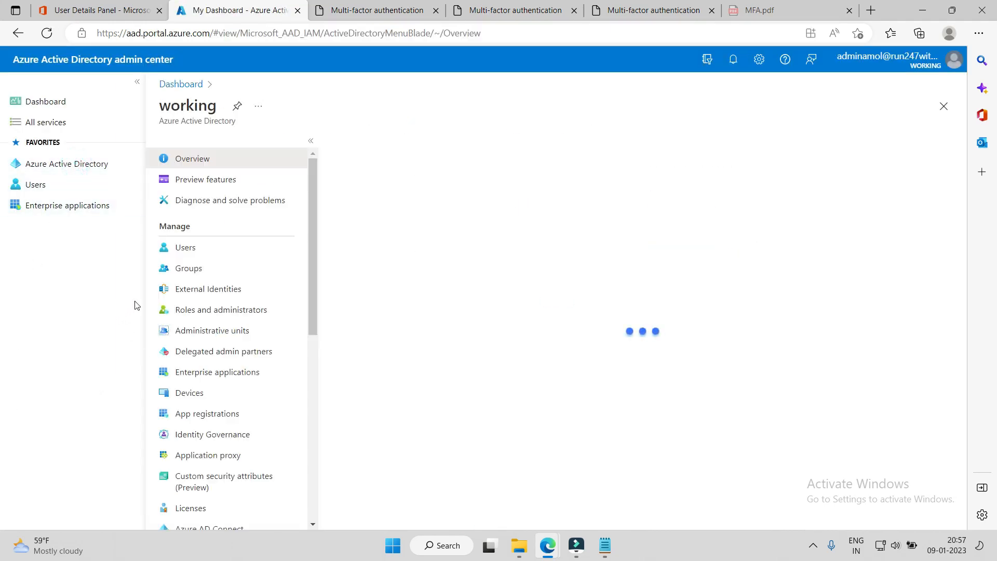
Open the tenant's properties, inspect the security defaults setting, and close it without making changes
scroll(228, 455, down, 3)
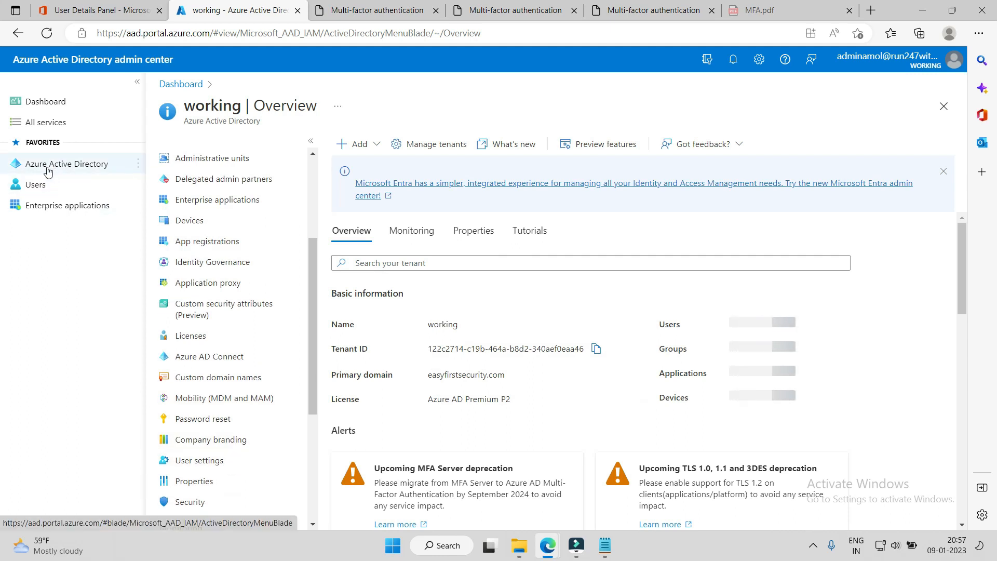
scroll(213, 383, down, 2)
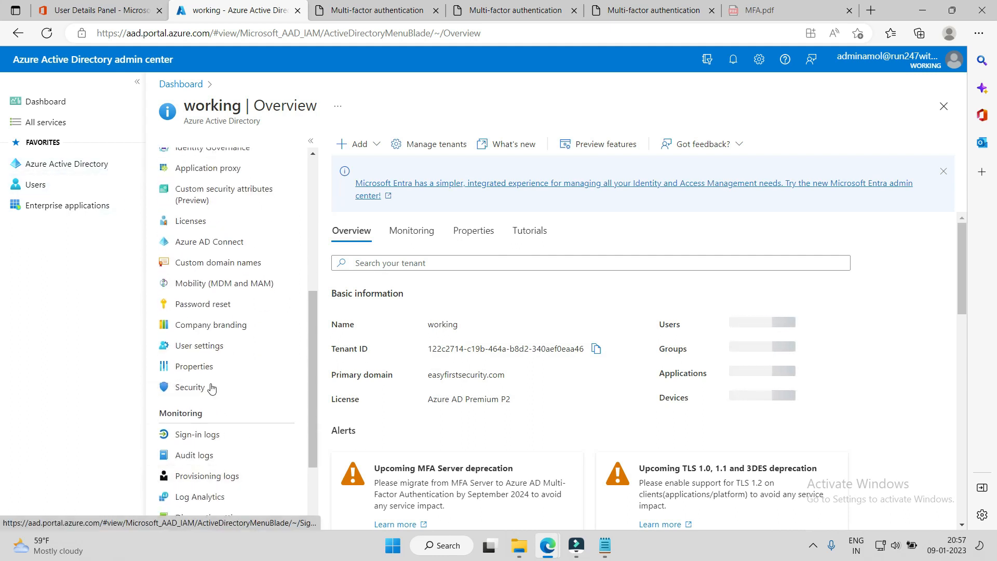
click(201, 371)
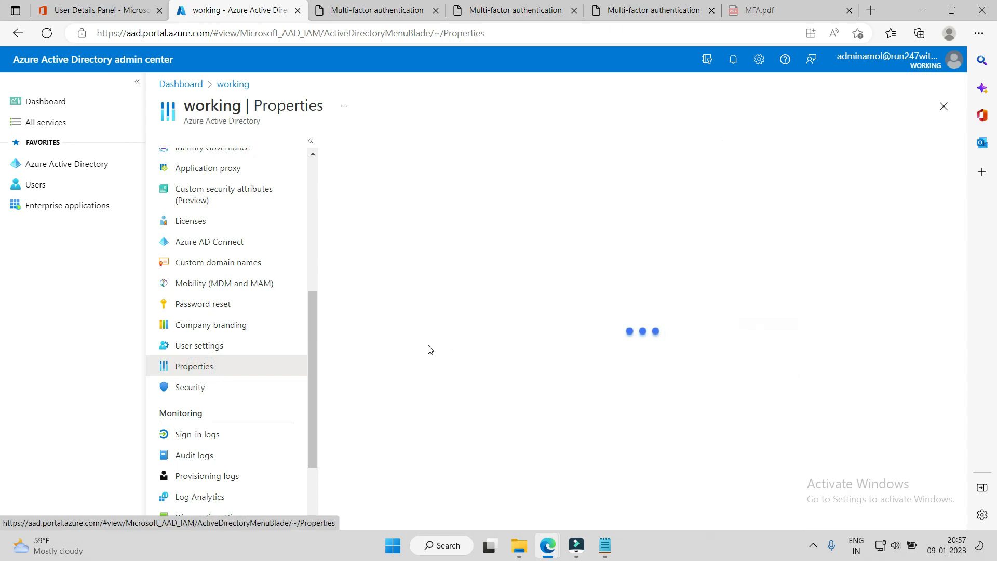
scroll(433, 339, down, 2)
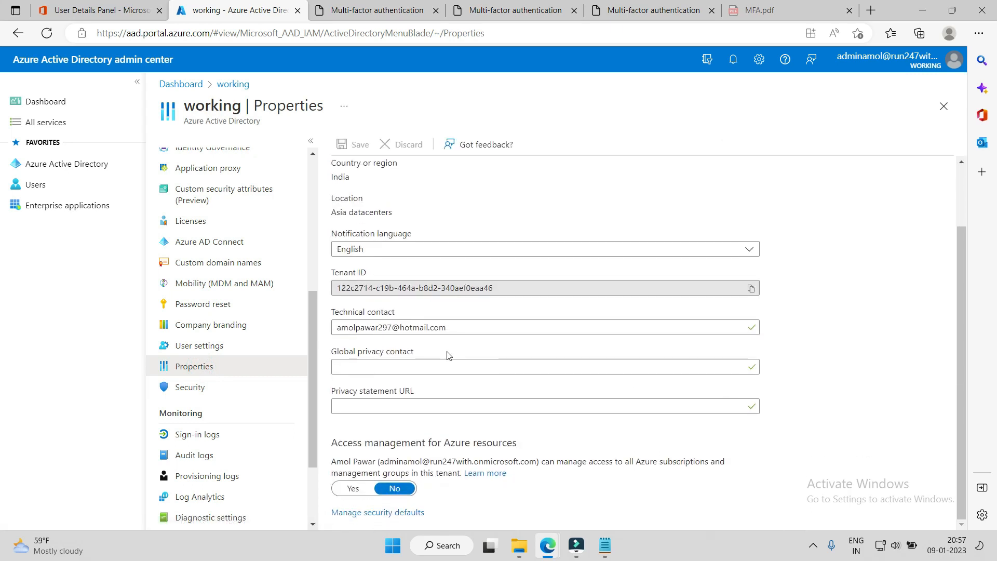
click(393, 514)
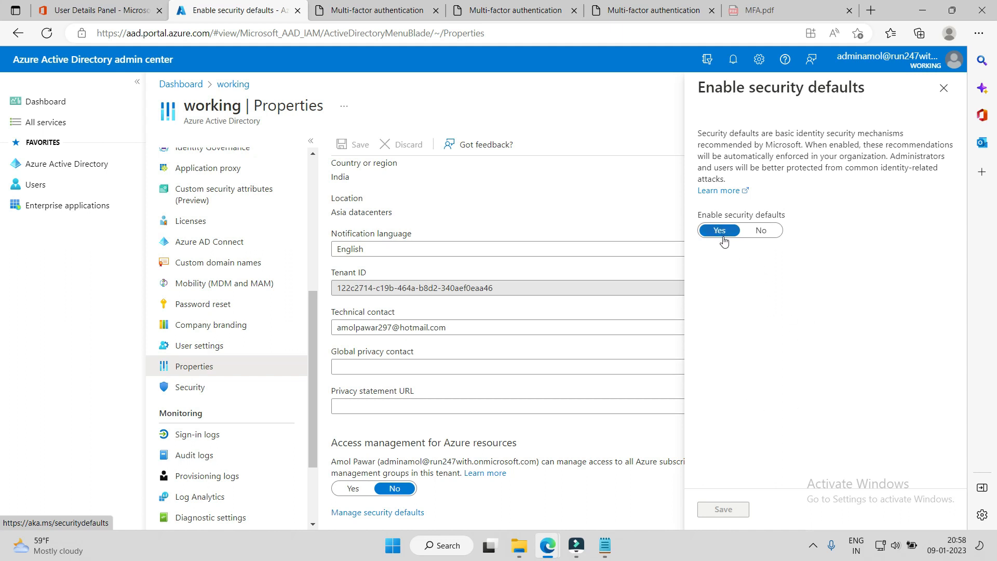
click(944, 88)
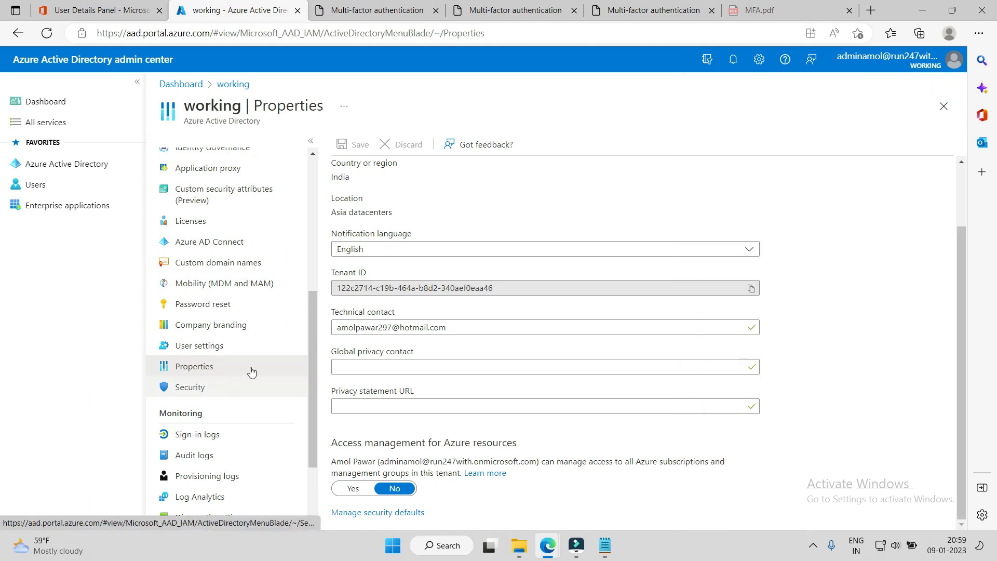
Open the Conditional Access page under the tenant's security settings
scroll(245, 358, up, 5)
scroll(245, 338, down, 7)
scroll(222, 318, up, 1)
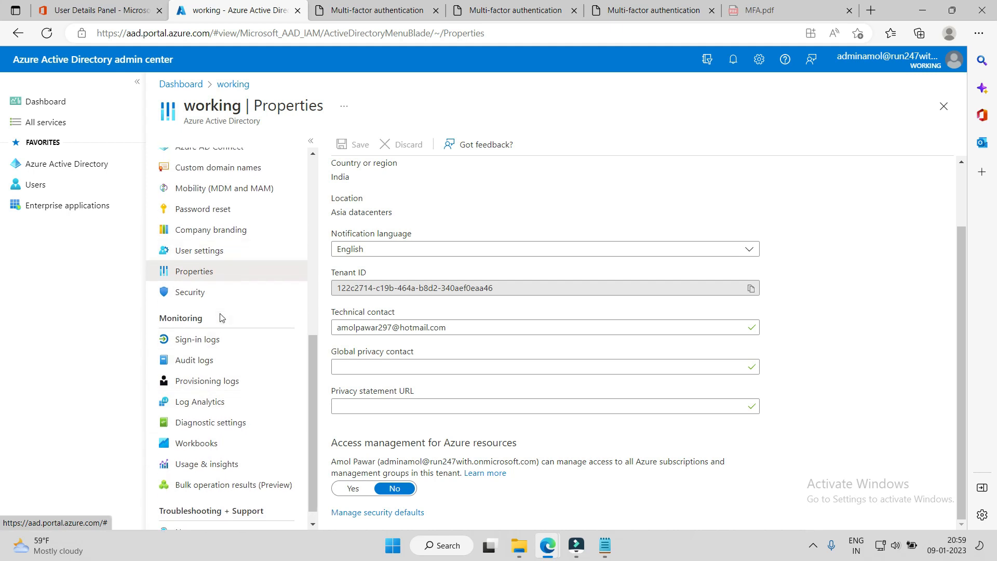
scroll(223, 318, up, 4)
scroll(206, 417, down, 2)
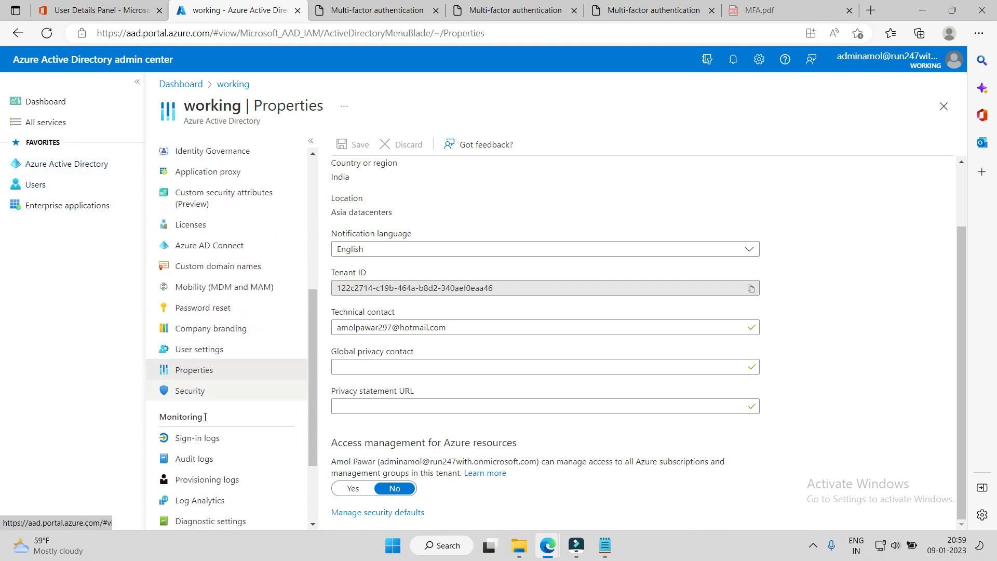
click(192, 390)
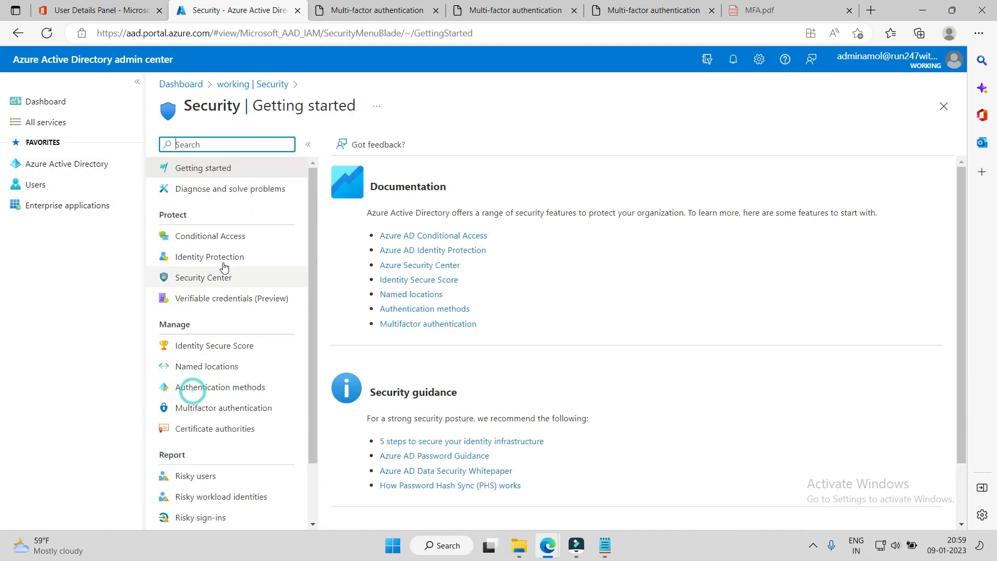
click(214, 240)
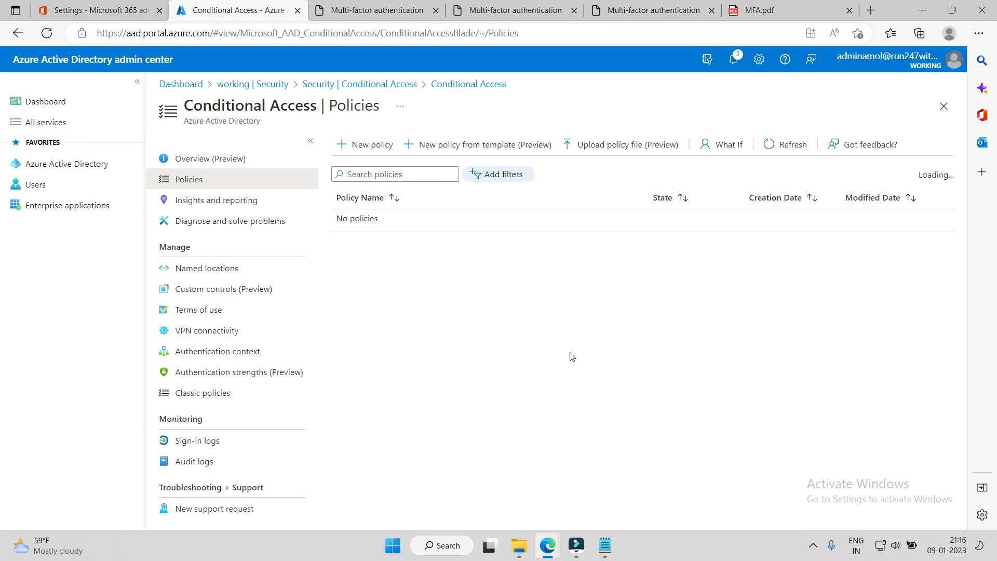
Create a Conditional Access policy from the "Require multifactor authentication for all users" template in report-only state
click(490, 150)
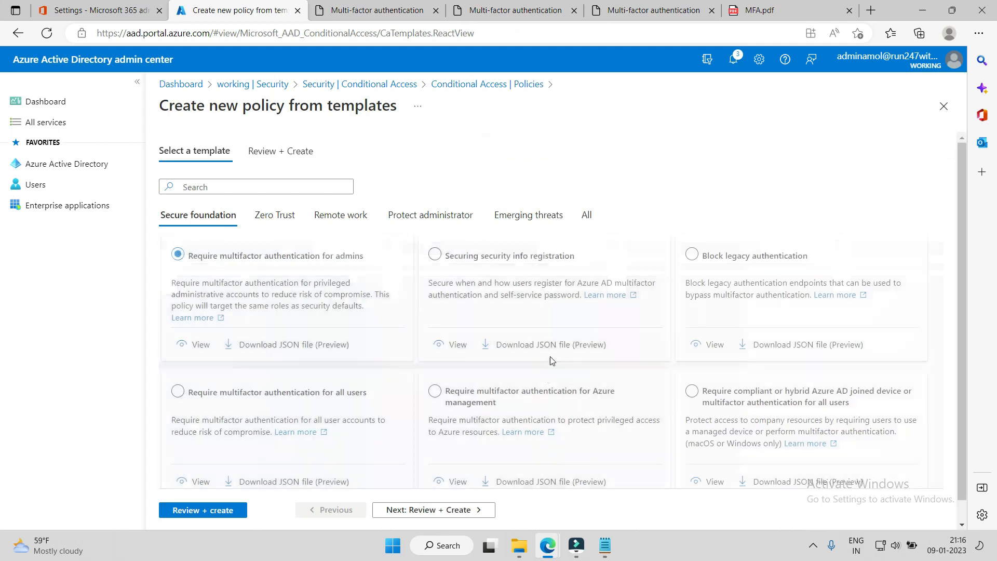
scroll(347, 284, down, 1)
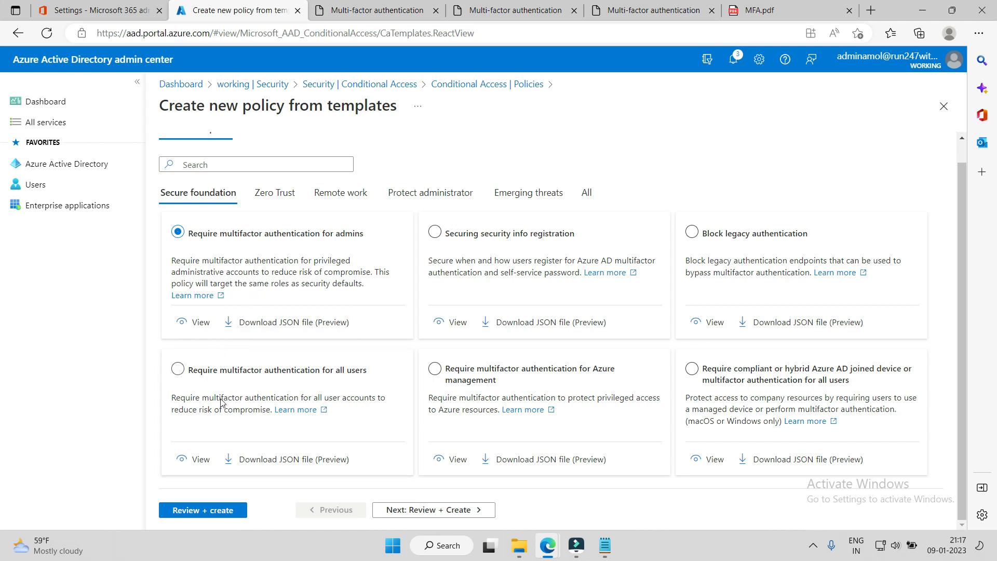
click(178, 369)
click(212, 511)
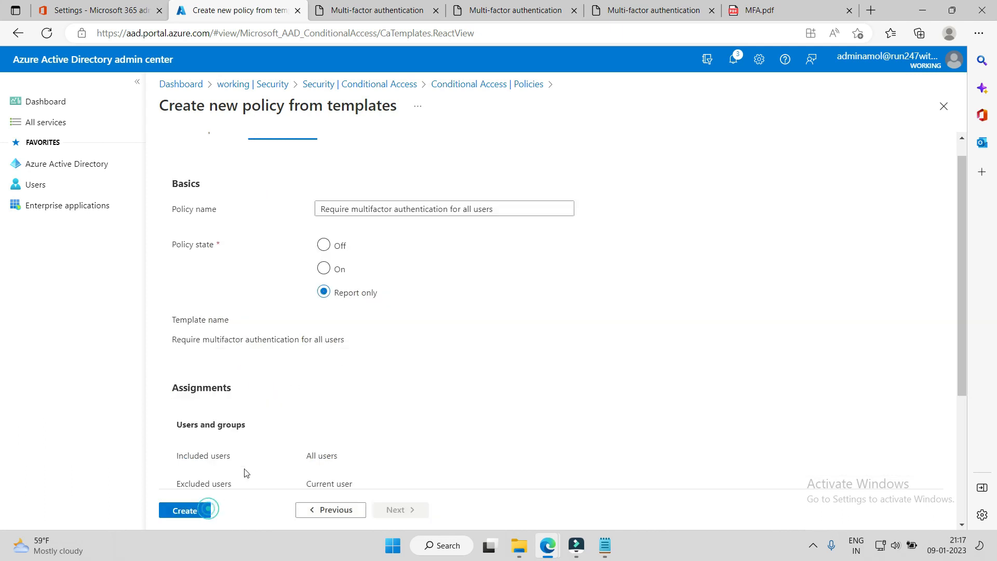
click(191, 515)
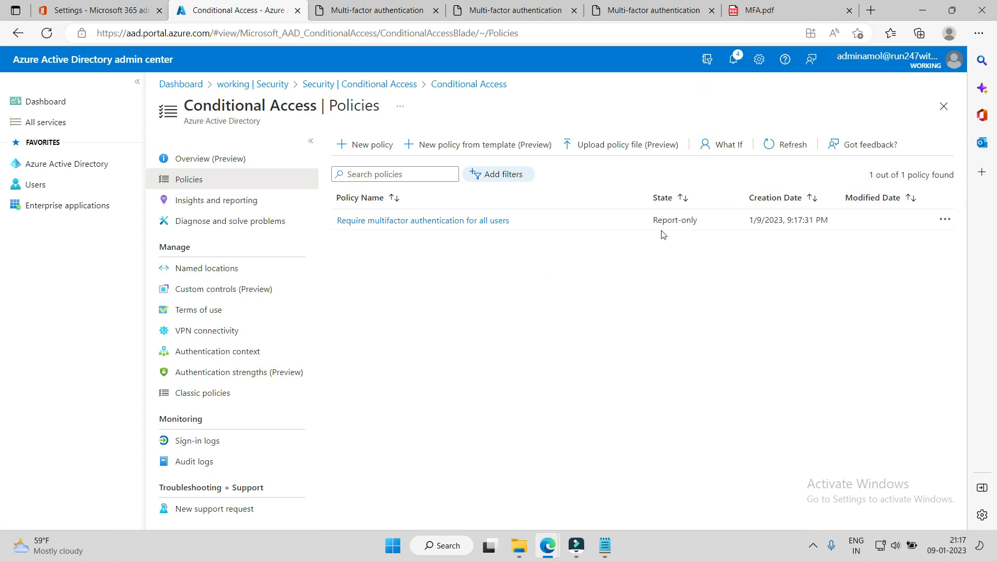
Open the new policy and try to remove its excluded administrator and users-and-groups exclusion, keeping all users included
click(447, 224)
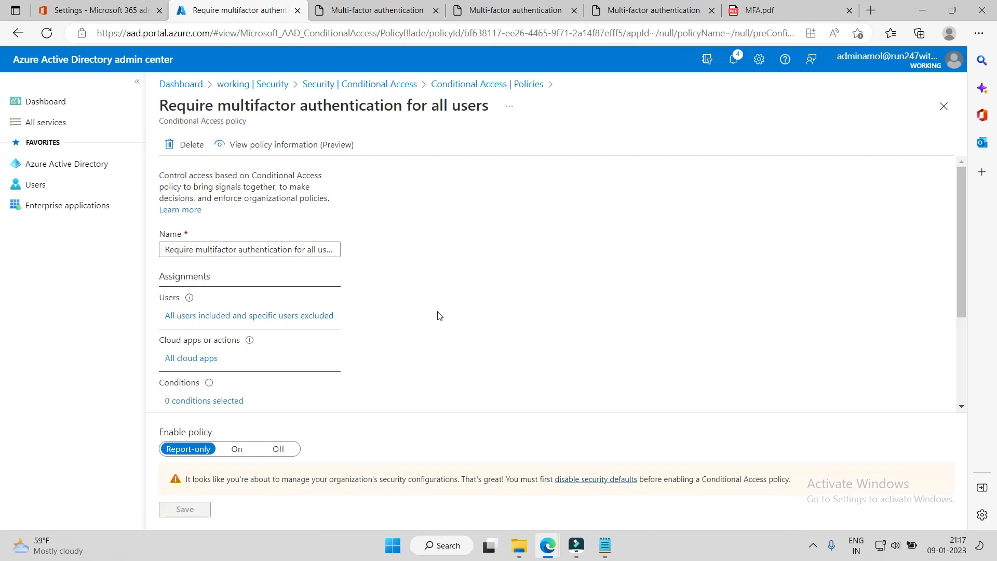
scroll(447, 288, down, 2)
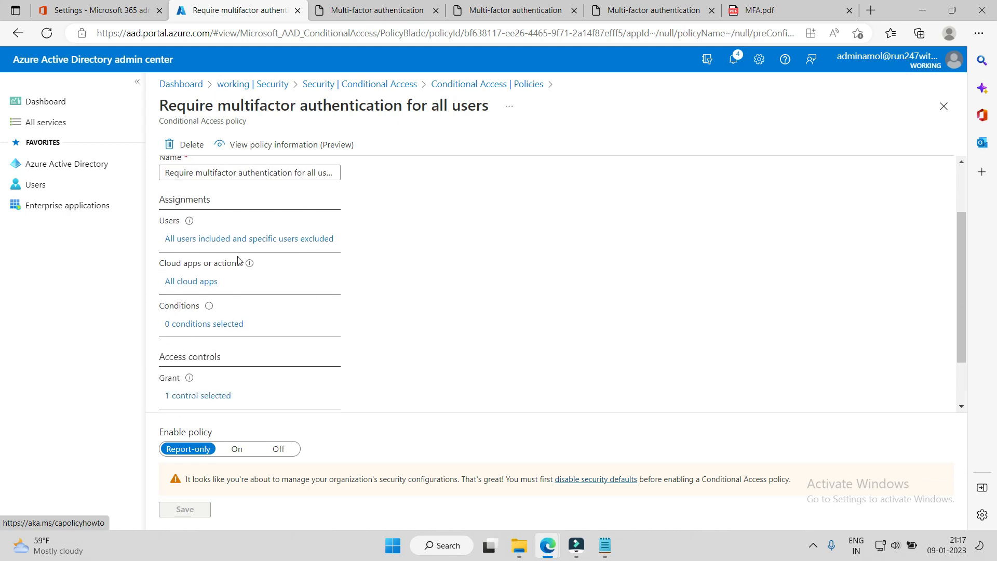
scroll(414, 299, up, 2)
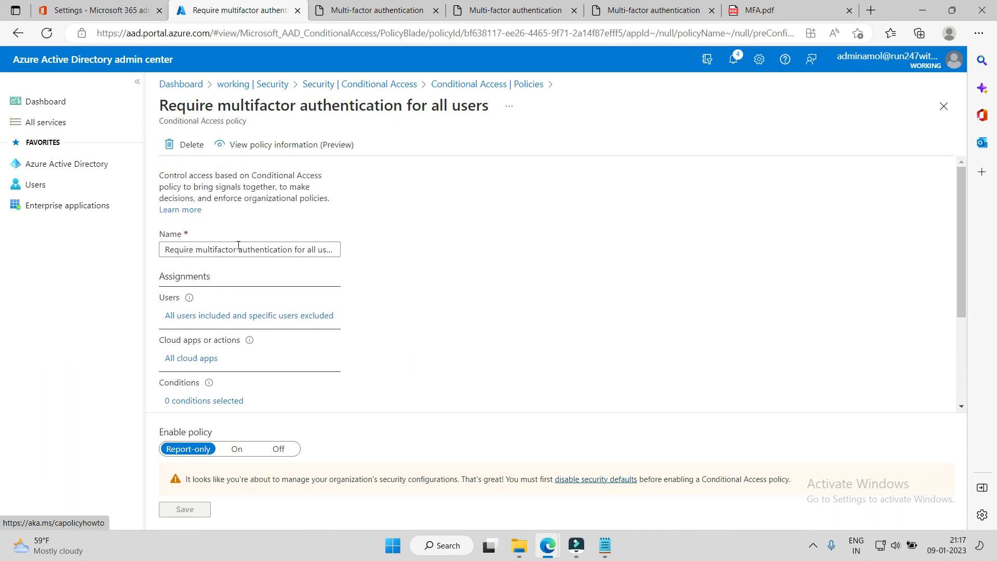
click(220, 321)
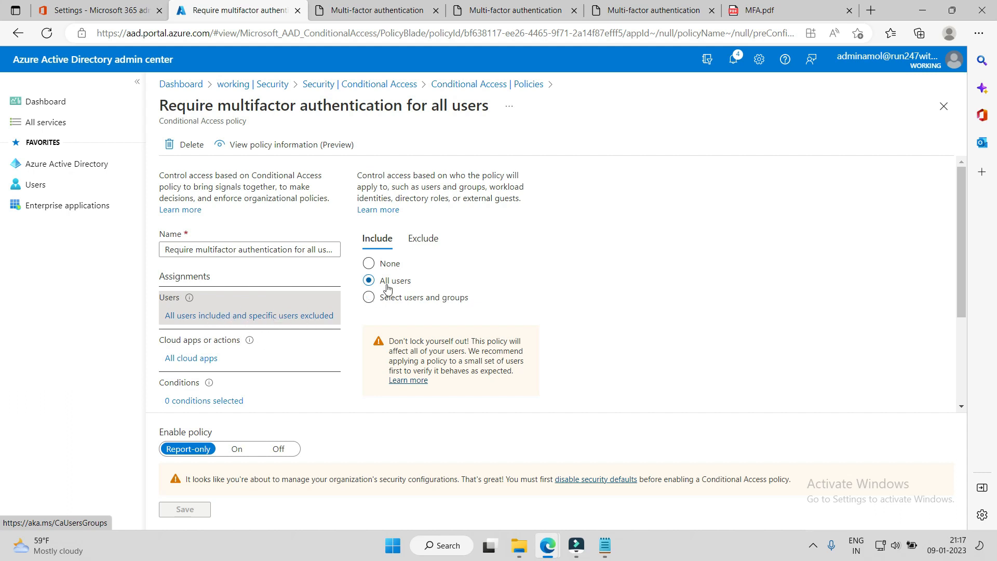
click(425, 241)
scroll(537, 353, down, 2)
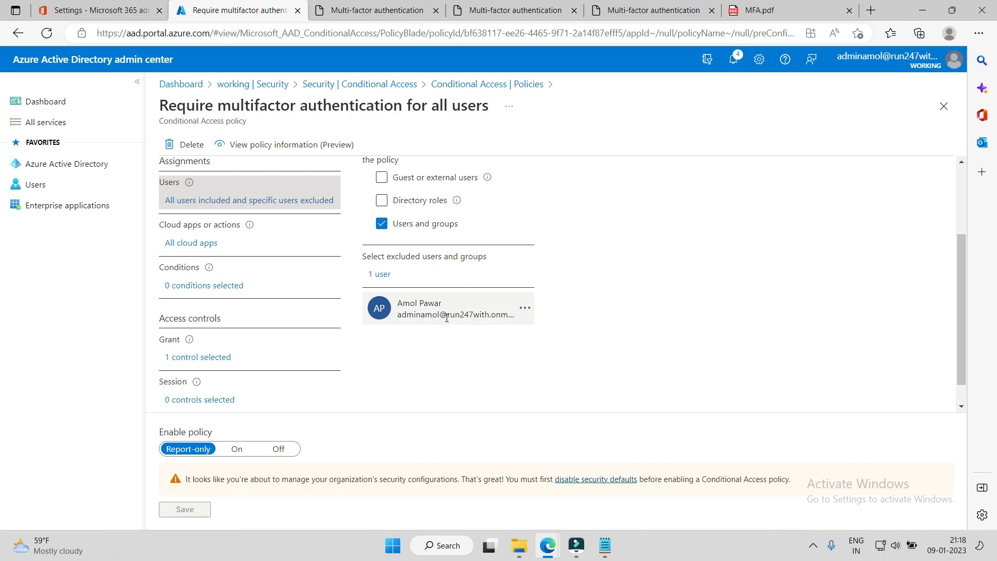
click(524, 312)
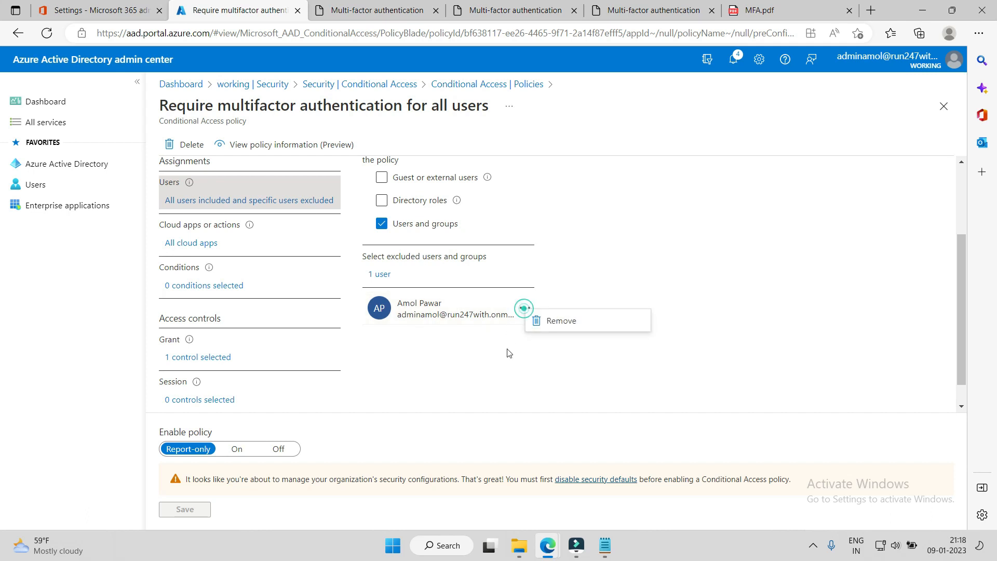
click(561, 323)
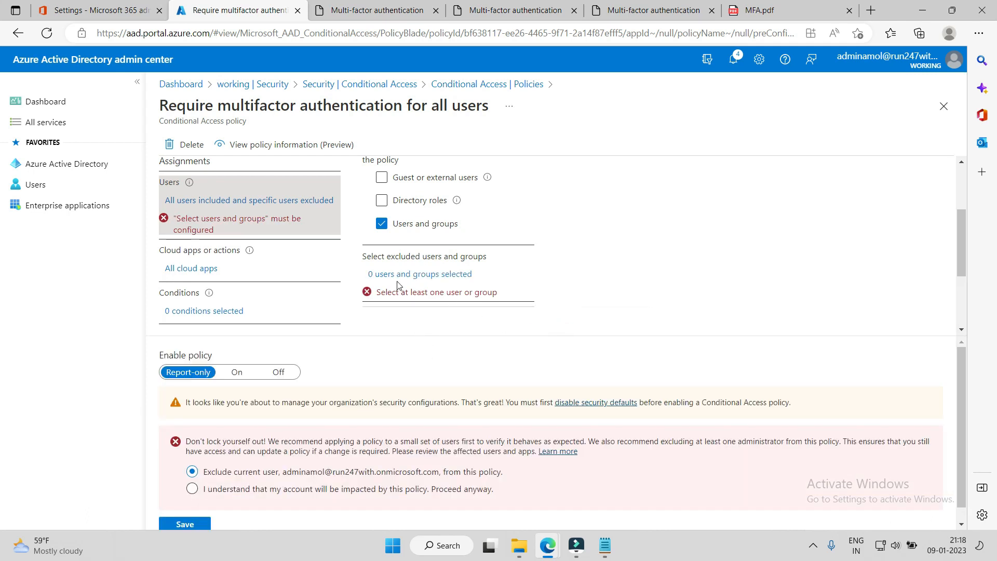
click(381, 223)
scroll(487, 305, up, 1)
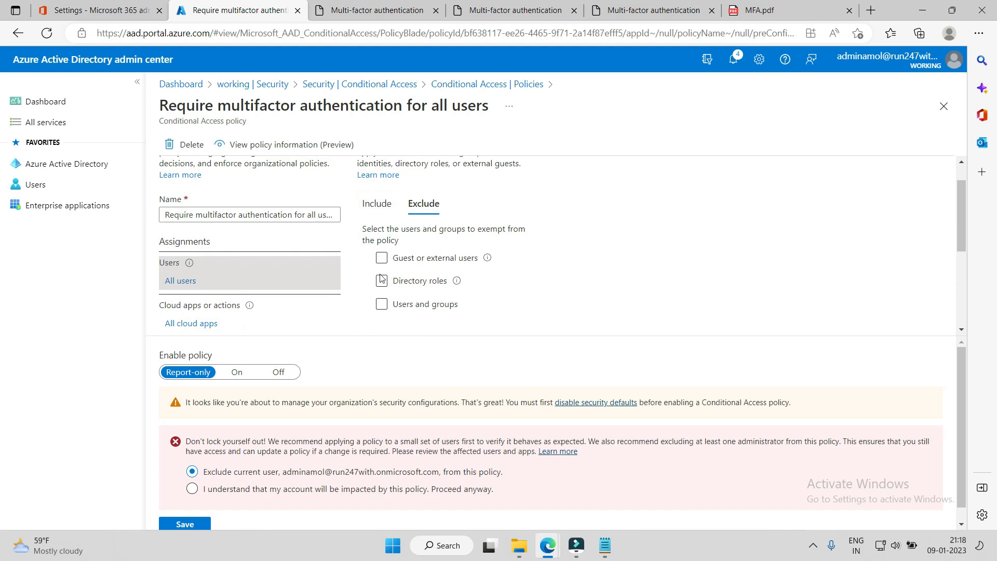
click(377, 203)
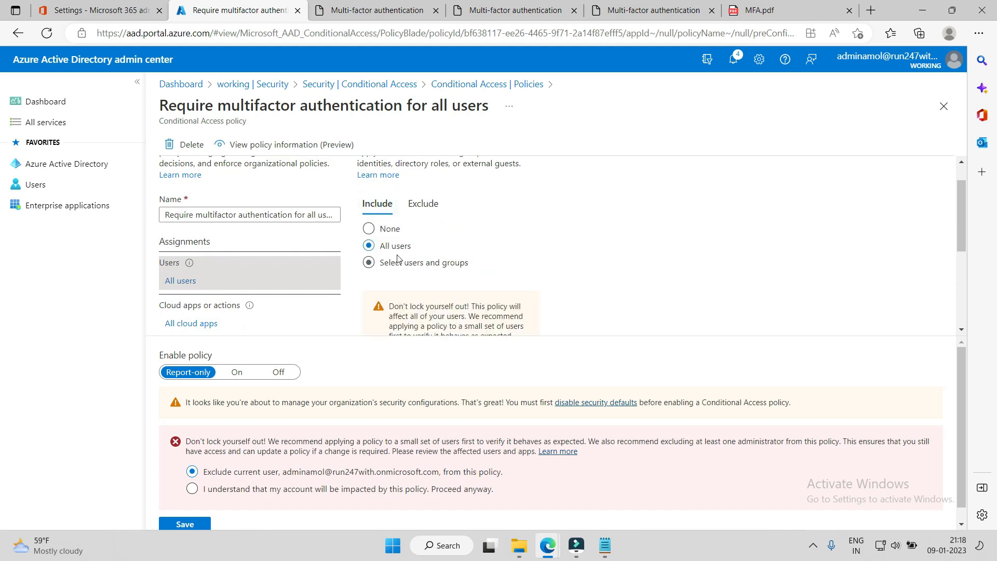
Review the policy's cloud apps, conditions and grant controls, including the multifactor authentication requirement
scroll(199, 272, down, 1)
click(195, 276)
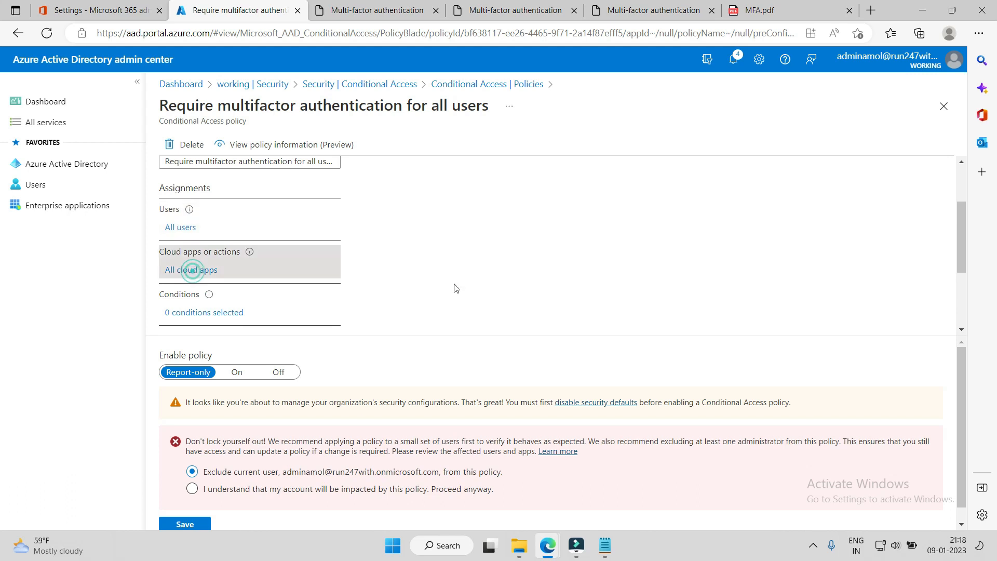
scroll(408, 314, down, 1)
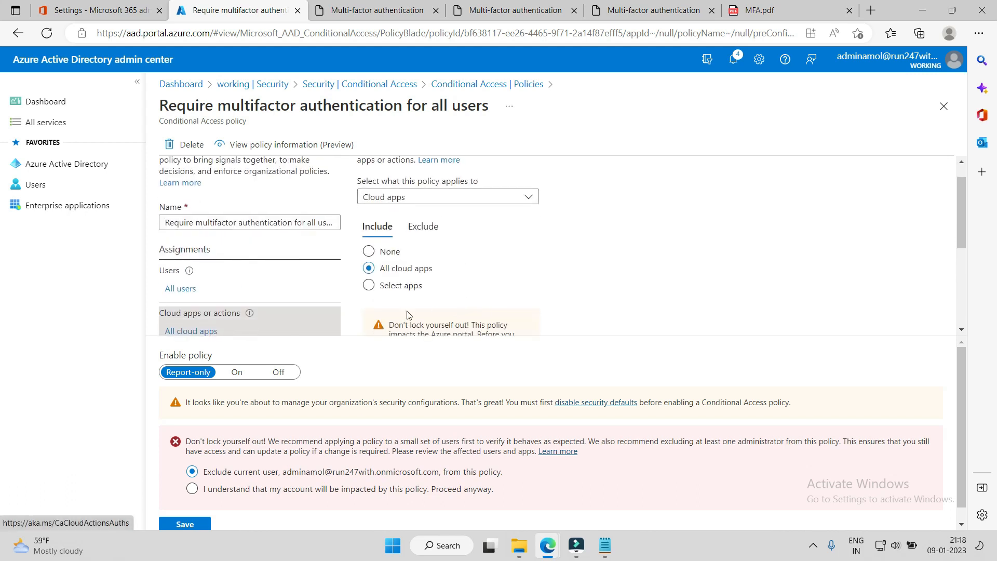
scroll(228, 288, down, 3)
click(200, 296)
scroll(452, 272, up, 5)
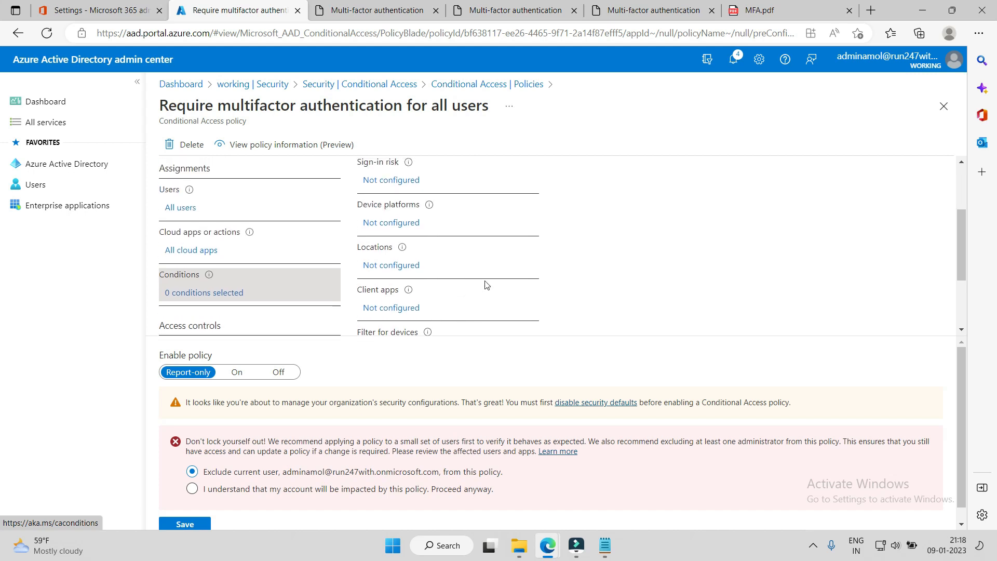
scroll(495, 259, down, 3)
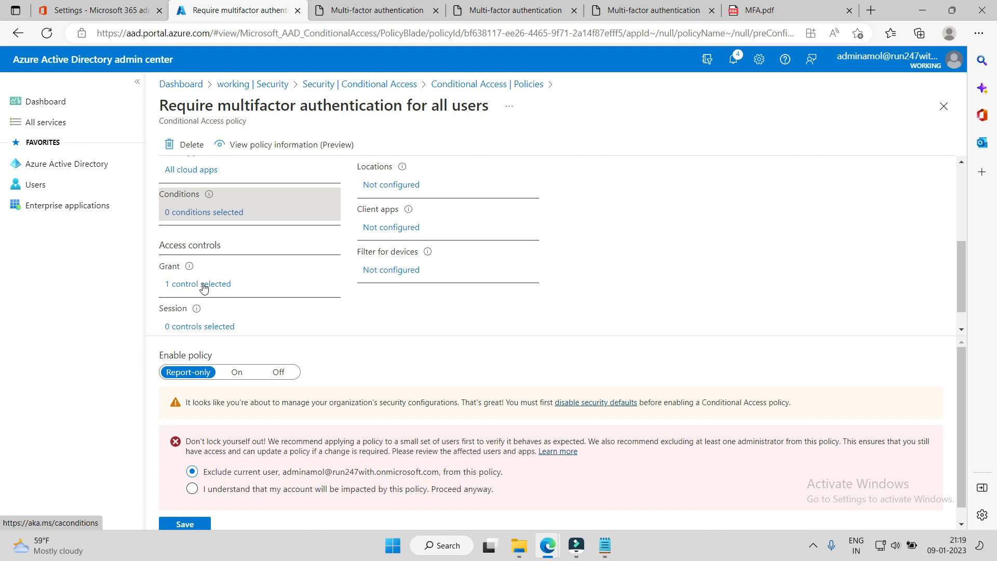
click(203, 284)
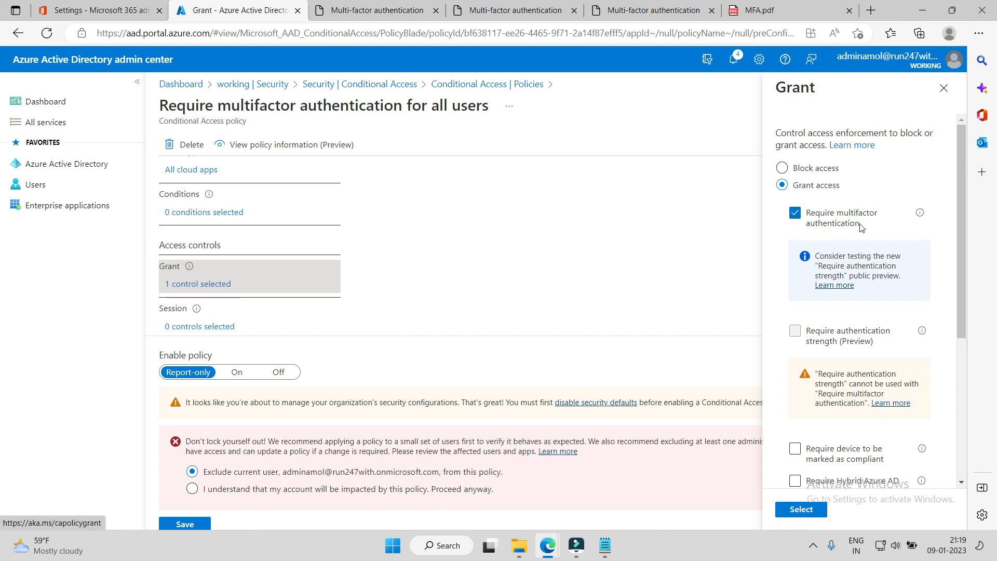
click(800, 509)
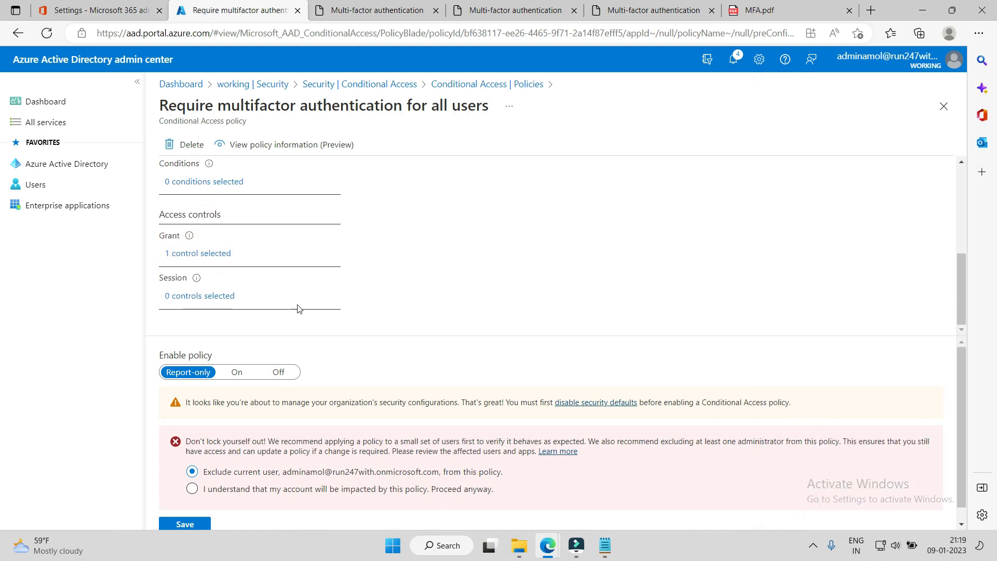
Try to set the policy to On, accept that the current account will be impacted, and read the security defaults notice
scroll(345, 352, down, 1)
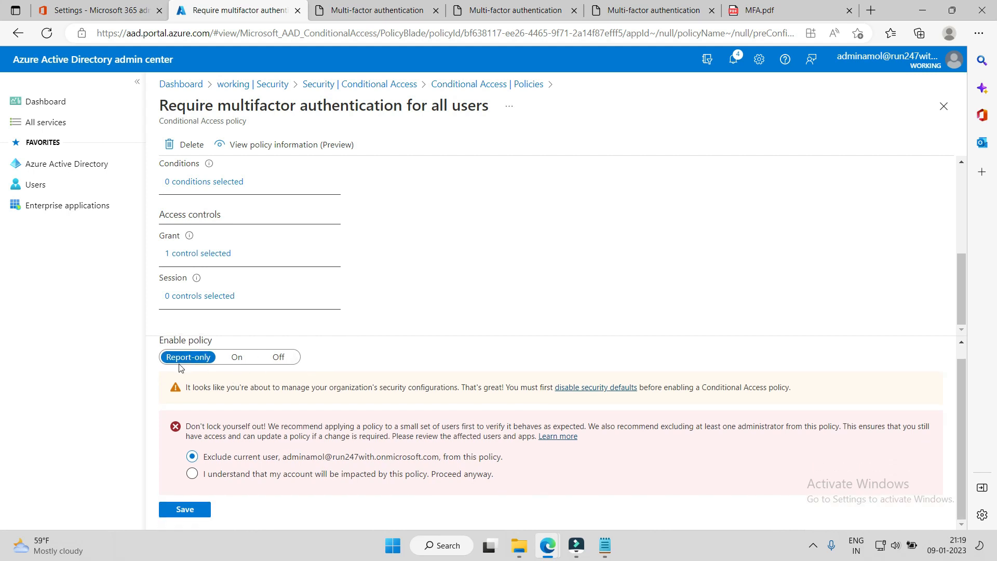
click(236, 359)
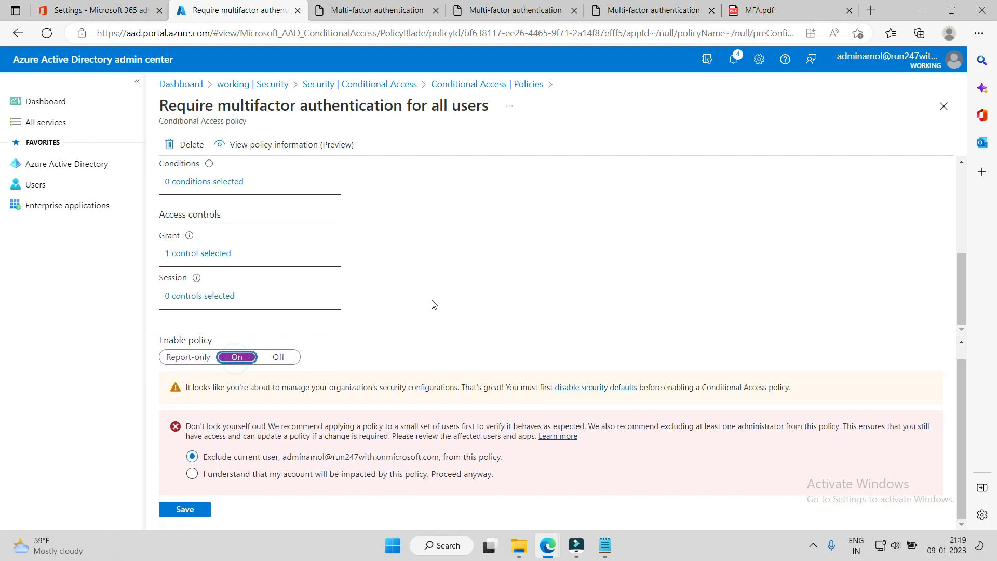
click(195, 474)
drag(173, 389, 500, 403)
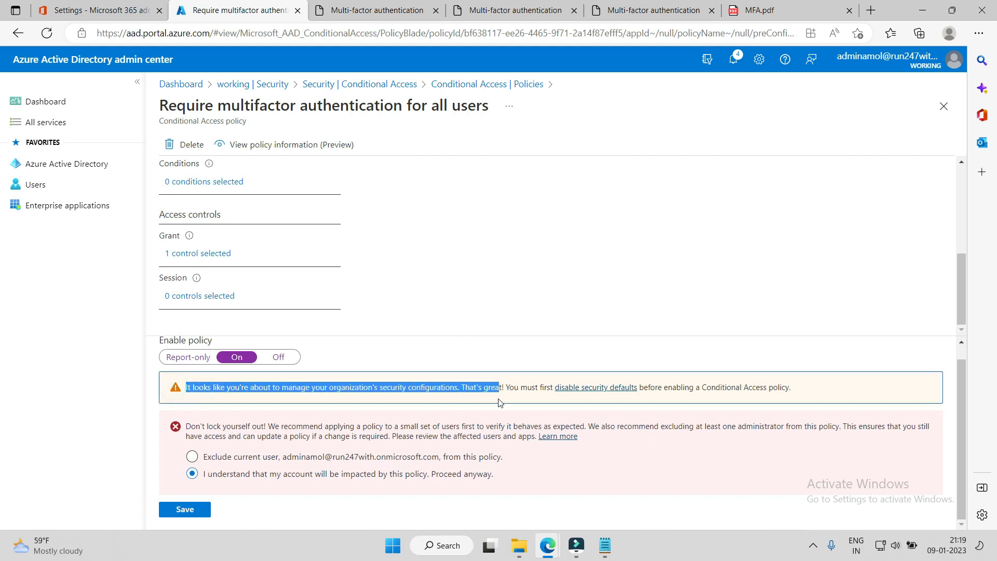
click(676, 269)
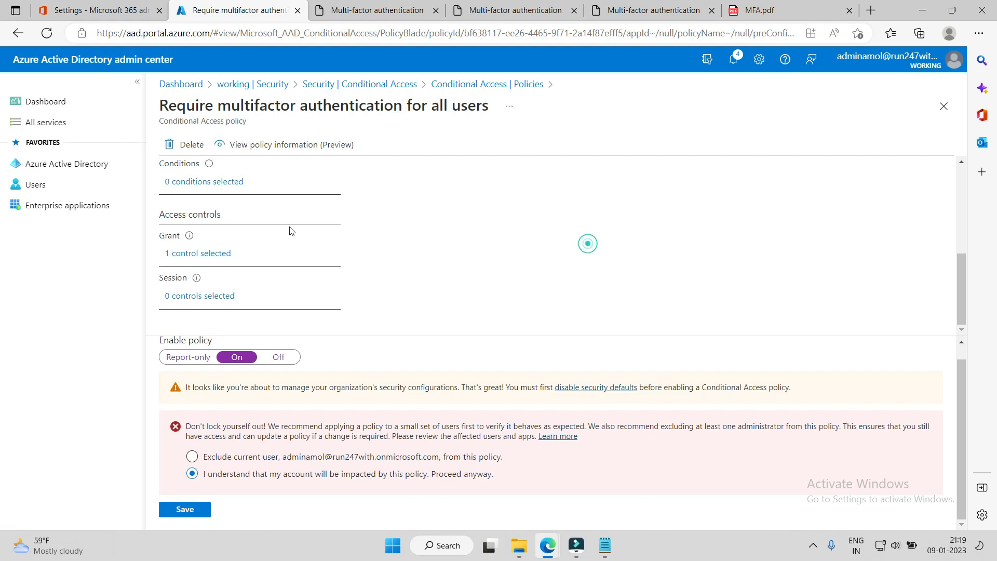
Leave the policy, discarding its unsaved edits, and open the security defaults settings from the tenant's properties
click(67, 165)
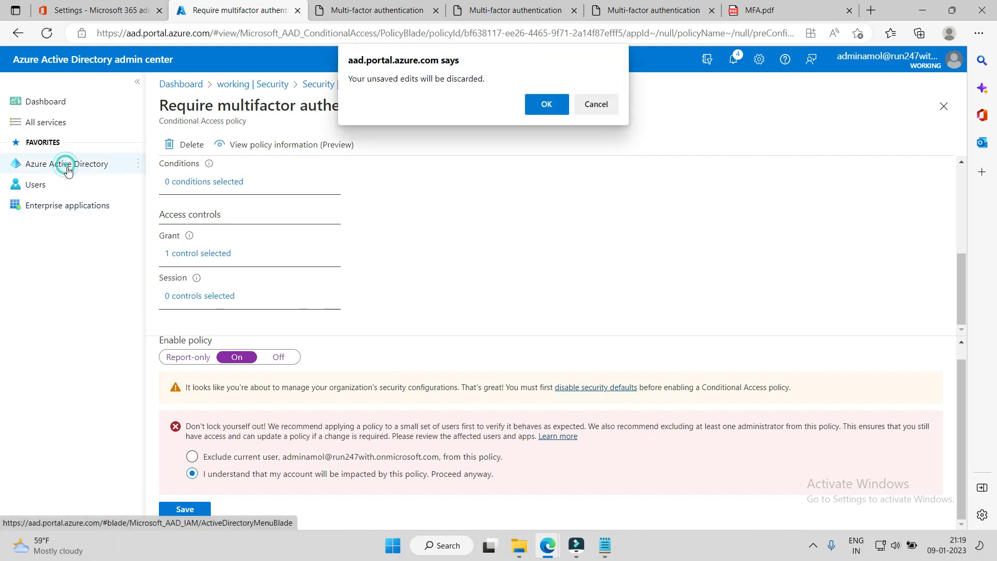
click(544, 103)
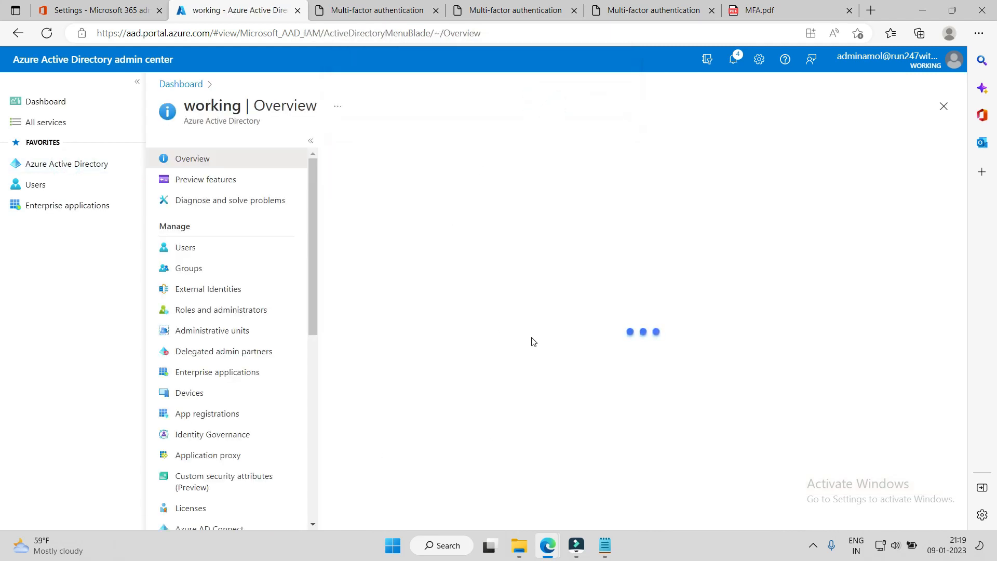
scroll(530, 341, down, 4)
scroll(217, 484, down, 4)
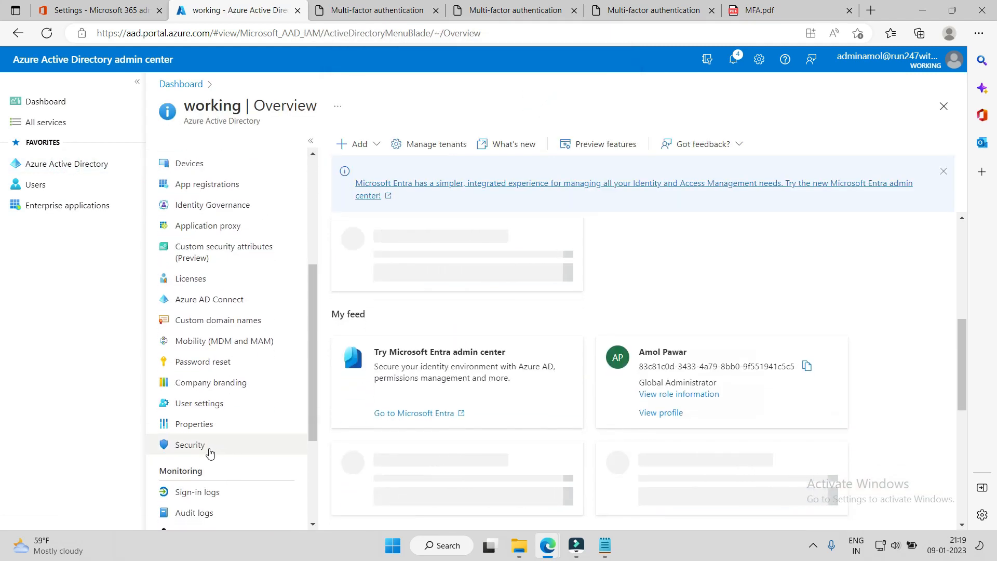
click(213, 425)
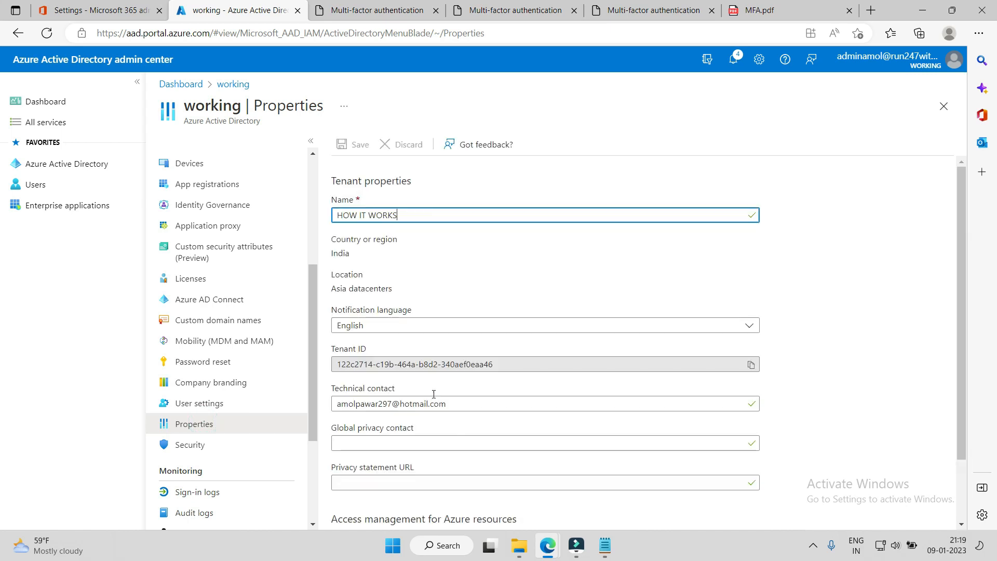
scroll(434, 394, down, 2)
click(392, 514)
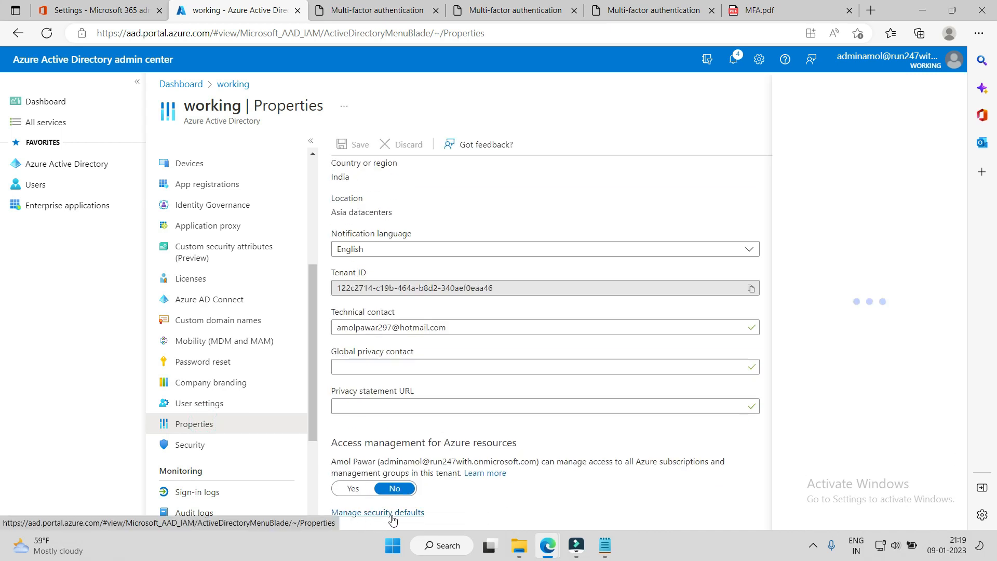
Disable security defaults with the reason "My organization is using Conditional Access" and save the change
click(761, 231)
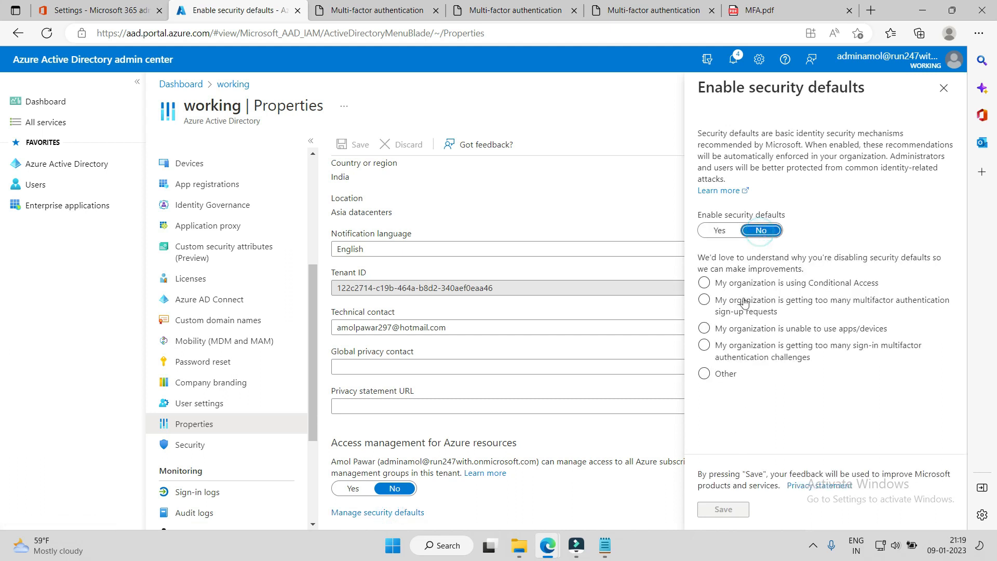
click(725, 286)
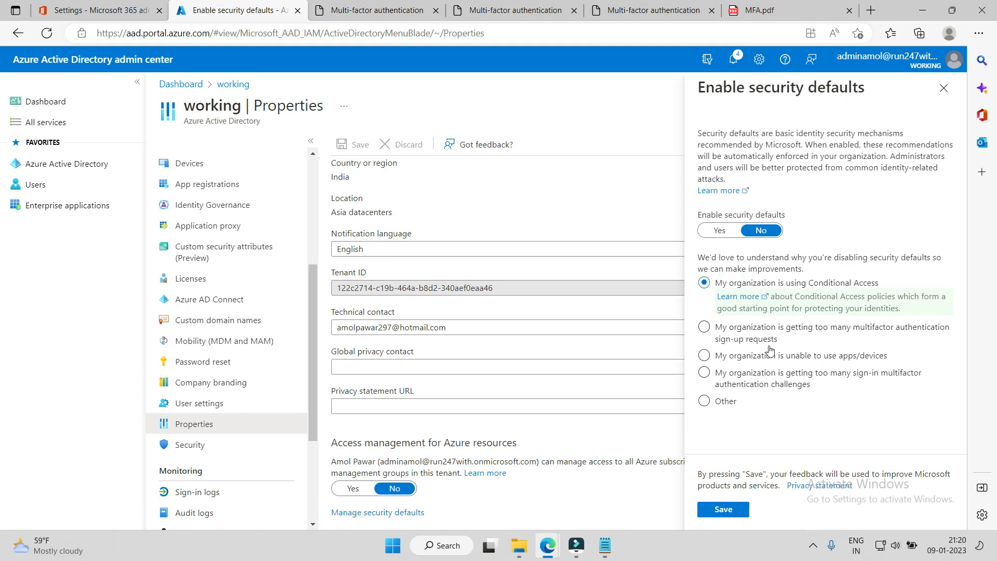
click(736, 512)
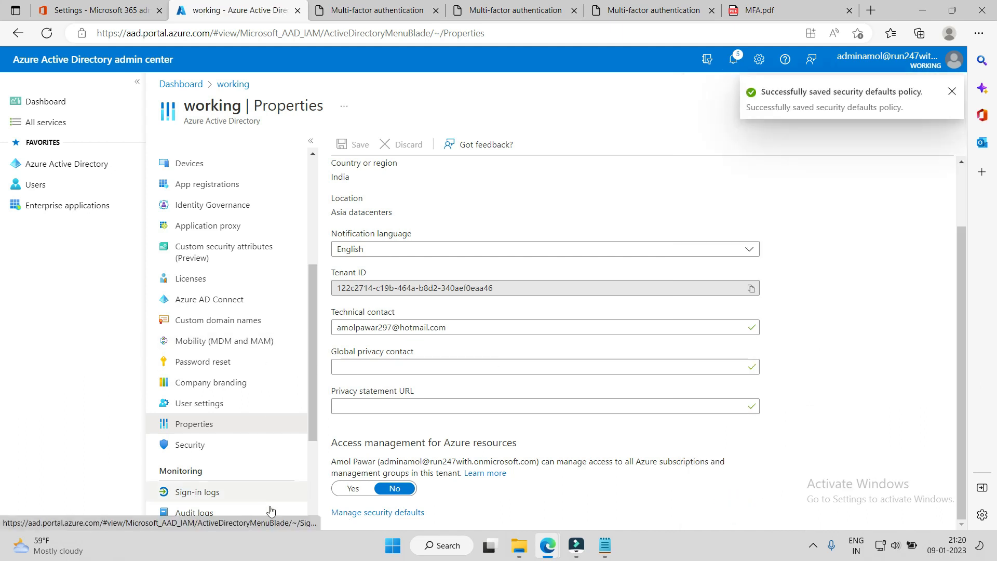
Reopen the "Require multifactor authentication for all users" policy through the tenant's Conditional Access security settings
click(200, 448)
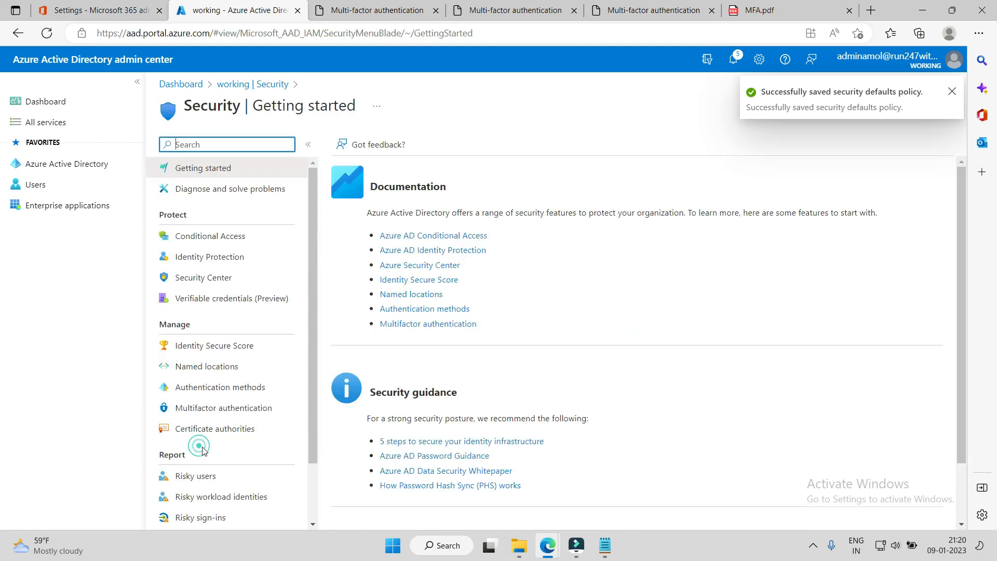
click(236, 232)
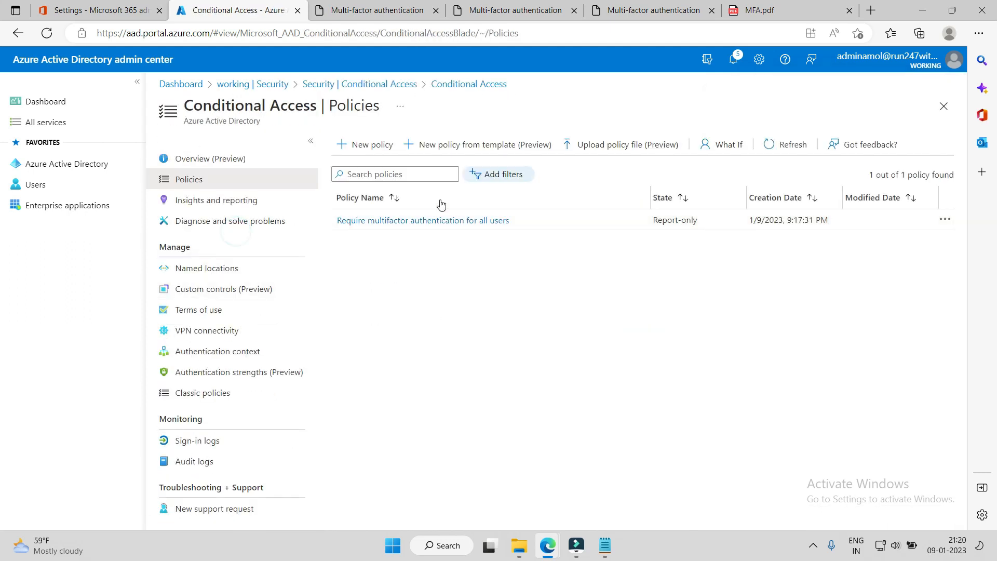
click(449, 227)
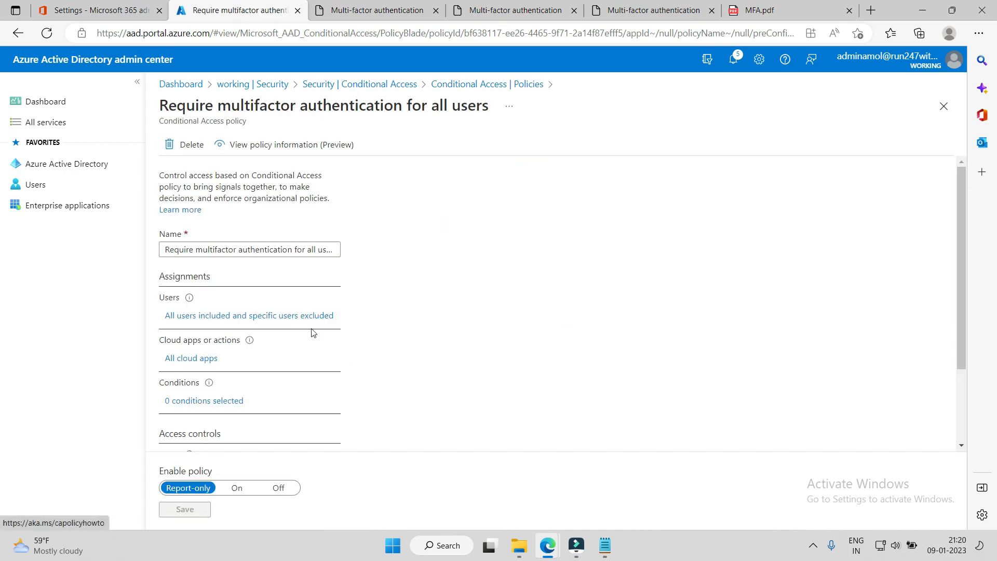
scroll(286, 352, down, 2)
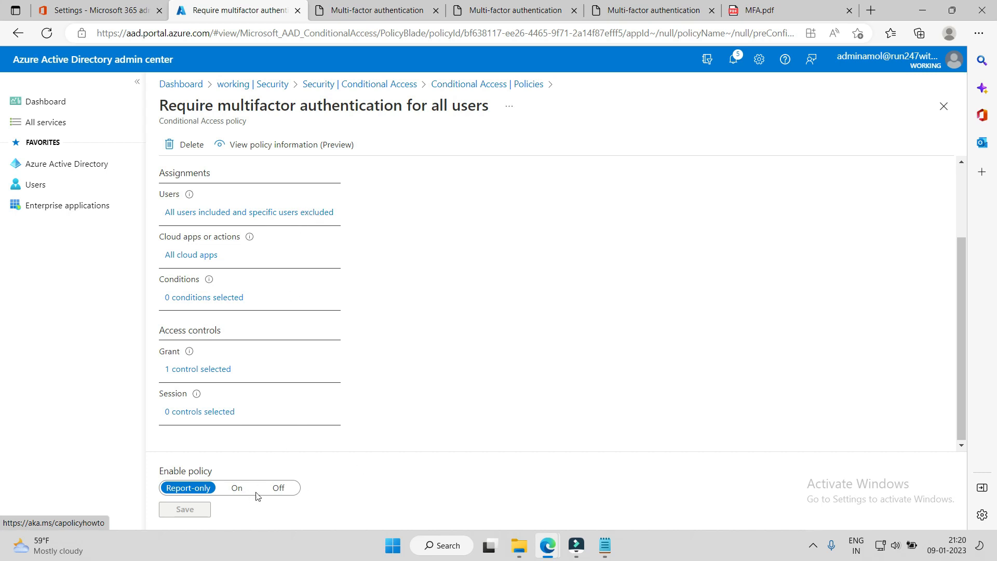
Set the "Require multifactor authentication for all users" policy to On and save it
click(236, 488)
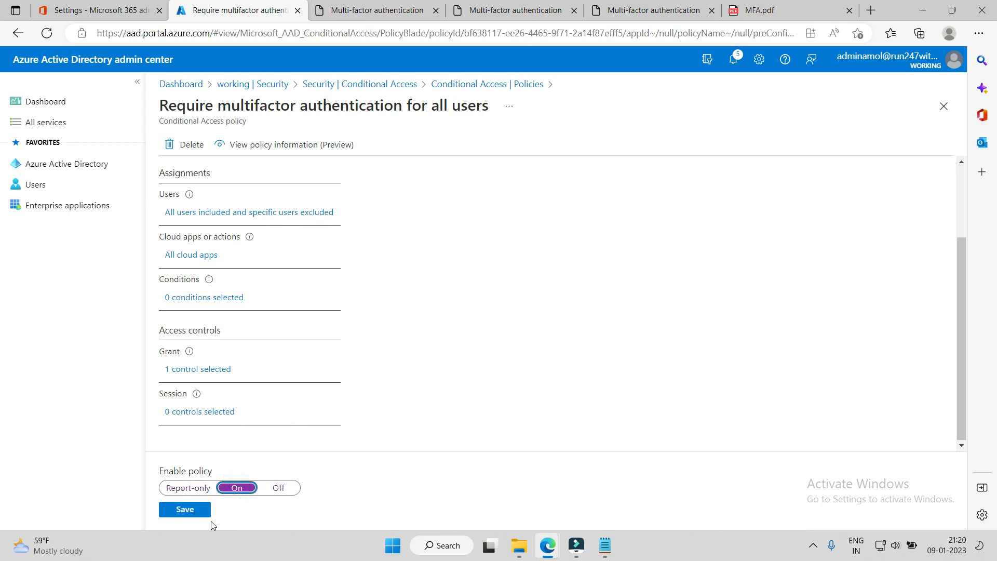
click(186, 510)
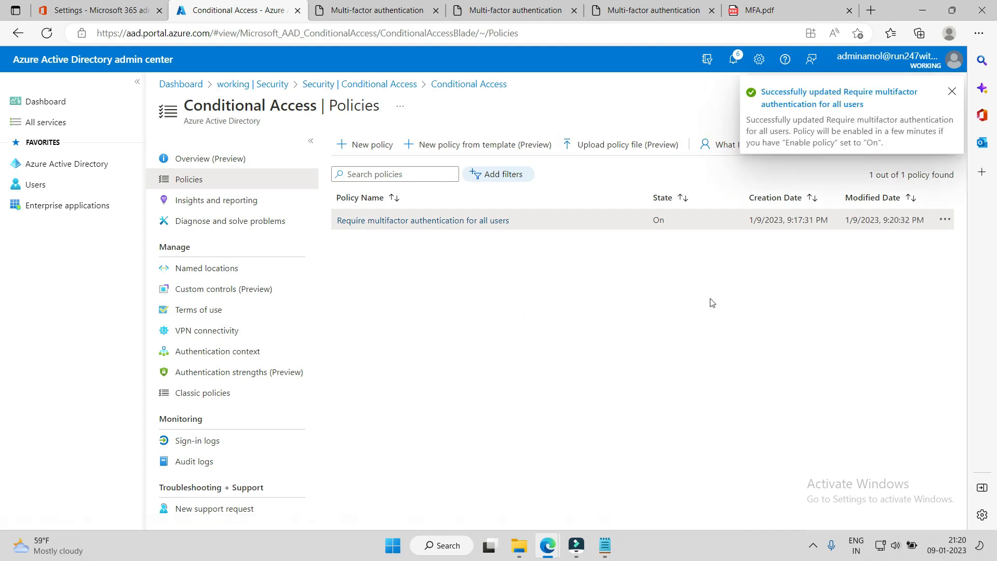
Start a What If test for the Conditional Access policies and choose the HR team account as the user identity
click(711, 152)
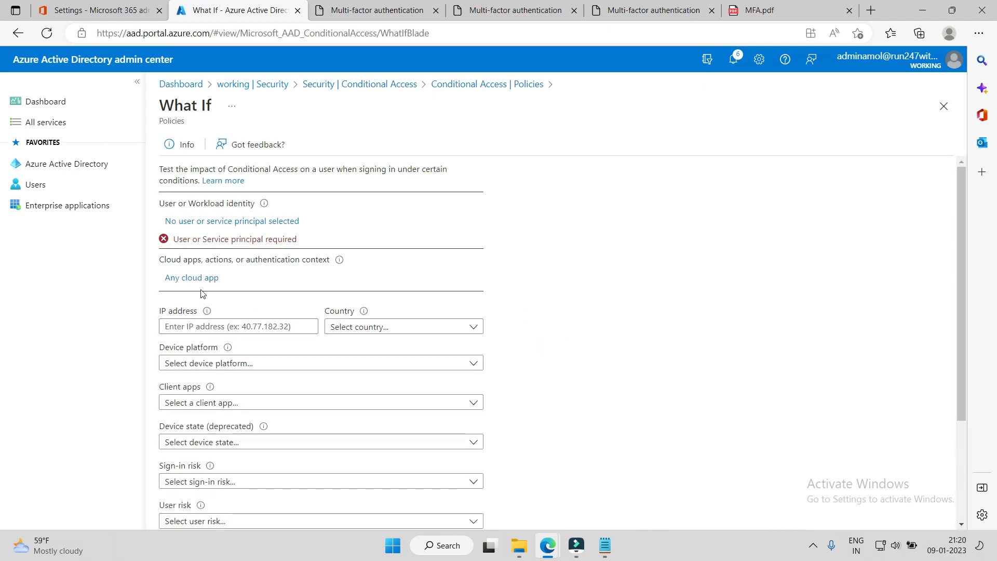
click(246, 225)
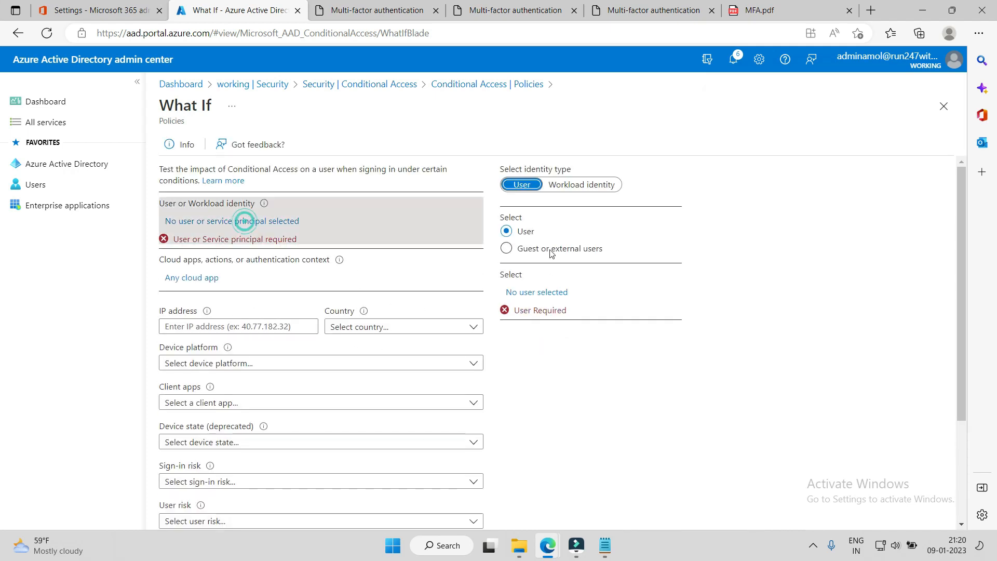
click(543, 295)
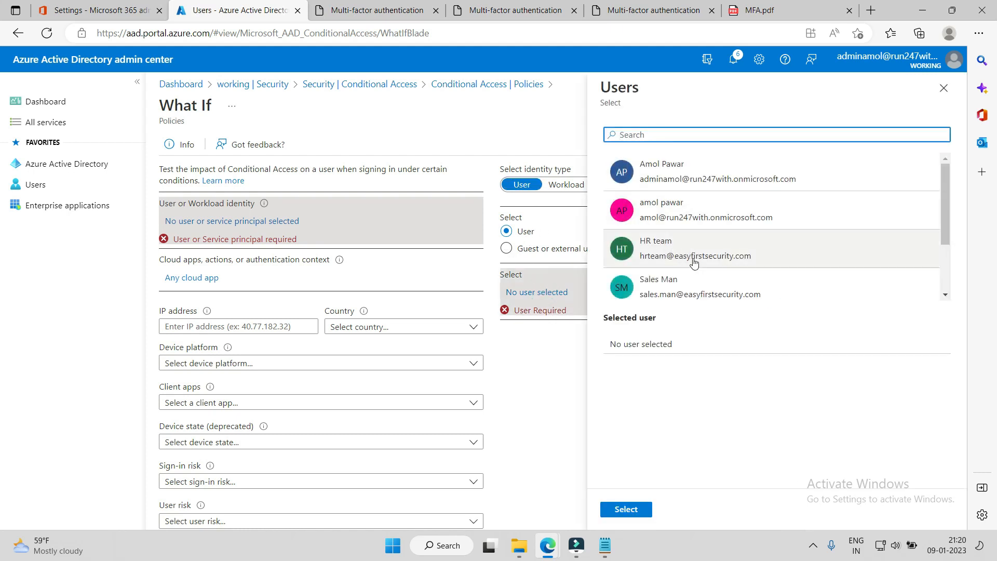
click(670, 251)
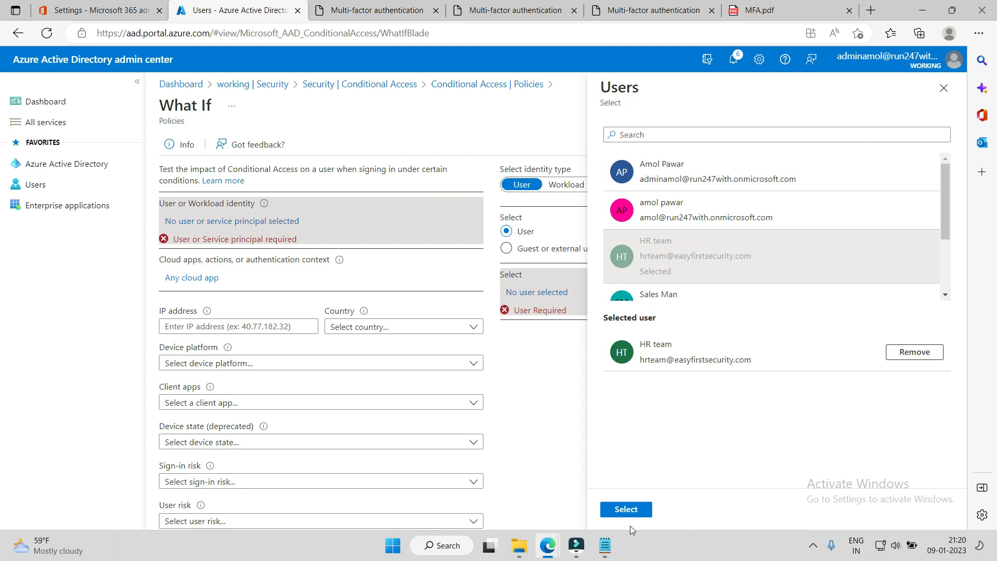
scroll(660, 300, down, 1)
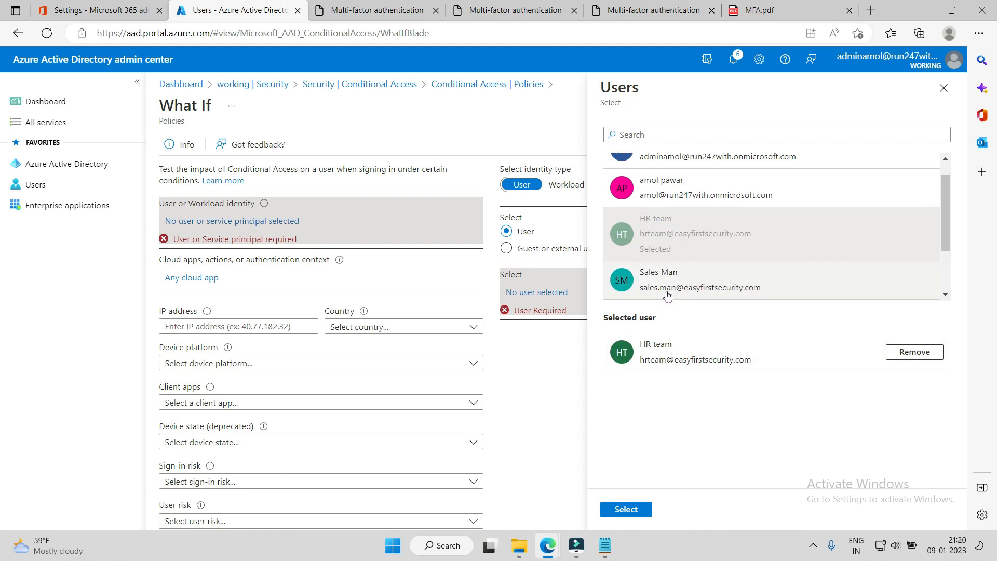
click(667, 294)
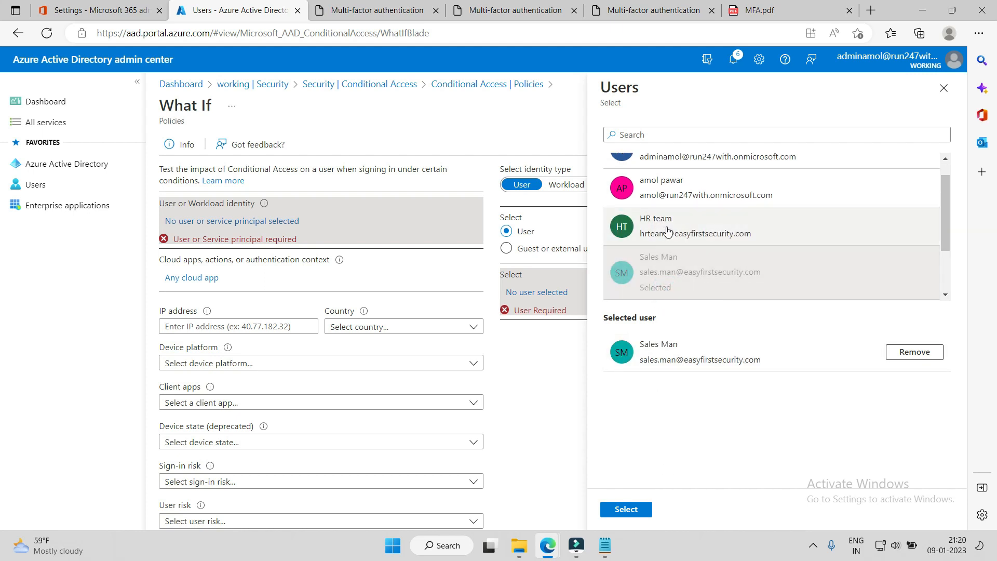
click(668, 232)
click(632, 510)
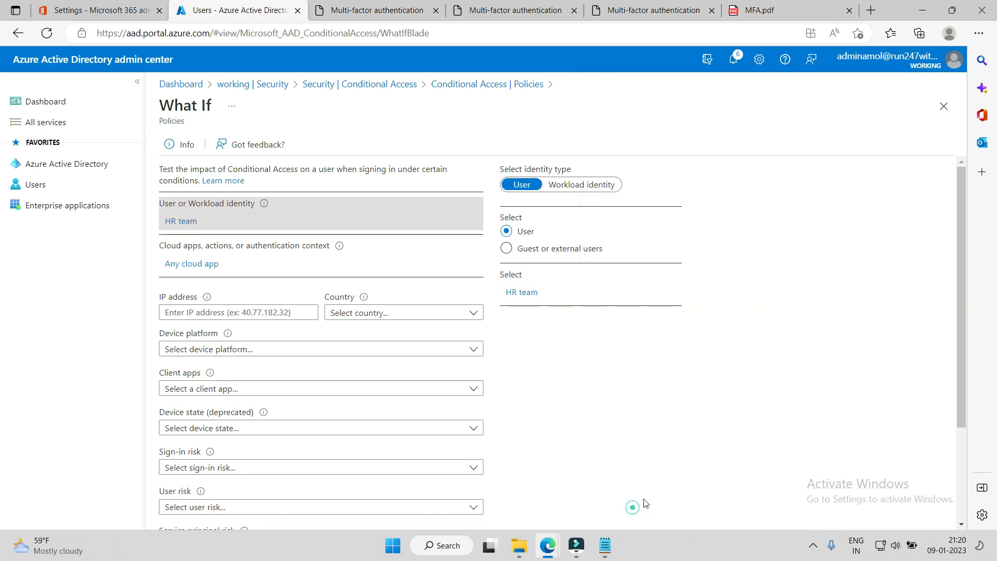
Run the What If evaluation with all other conditions left unset and review which policies will apply
scroll(299, 395, down, 3)
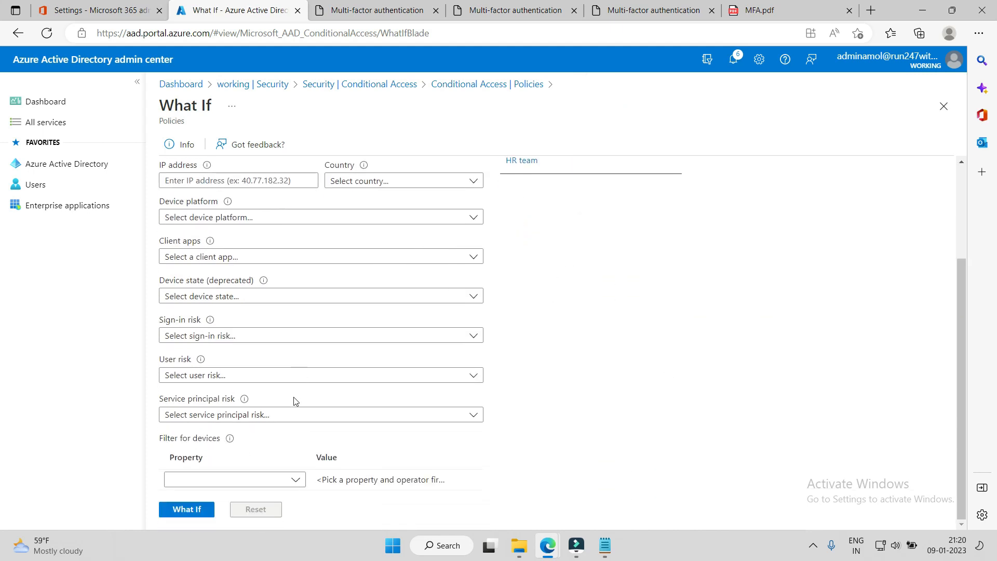
click(186, 509)
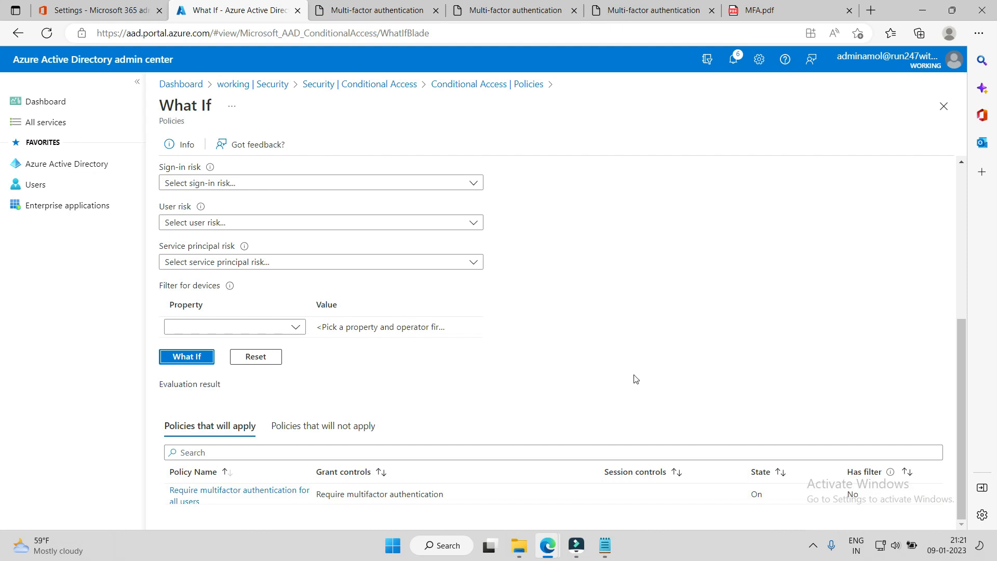
scroll(633, 379, up, 5)
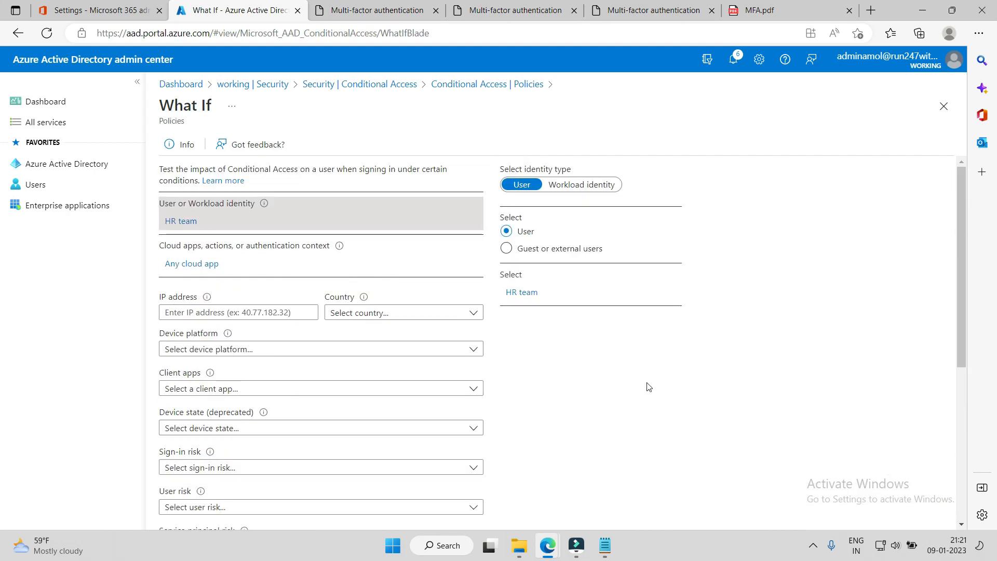
Leave the What If test, check the policy's state in the Conditional Access list, and return to the Azure Active Directory overview
click(496, 85)
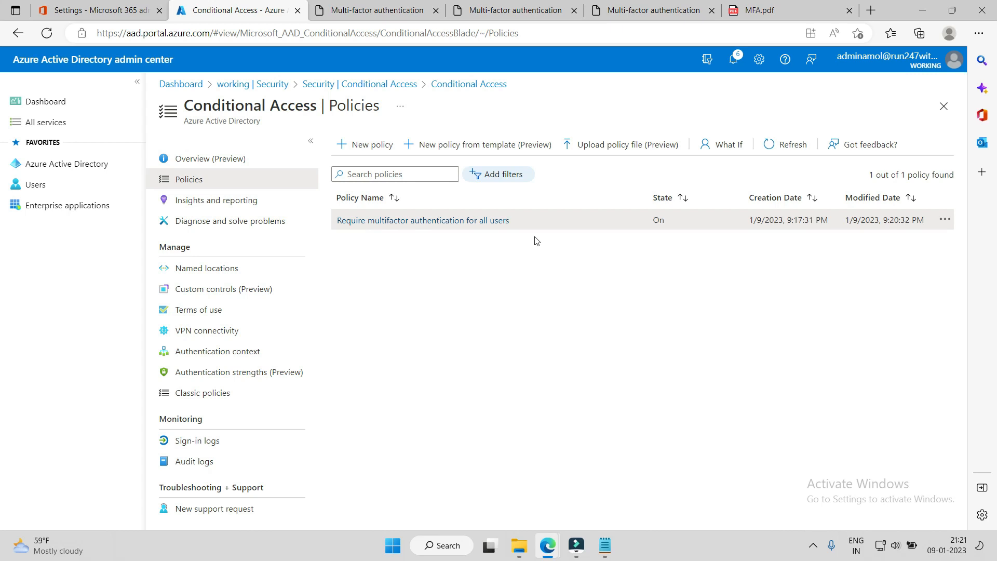
click(382, 84)
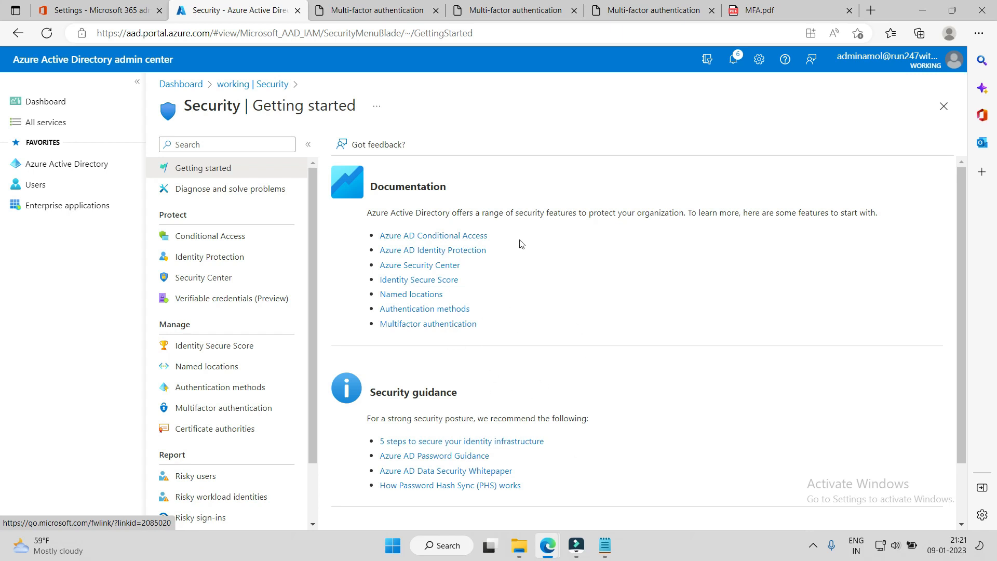
click(65, 165)
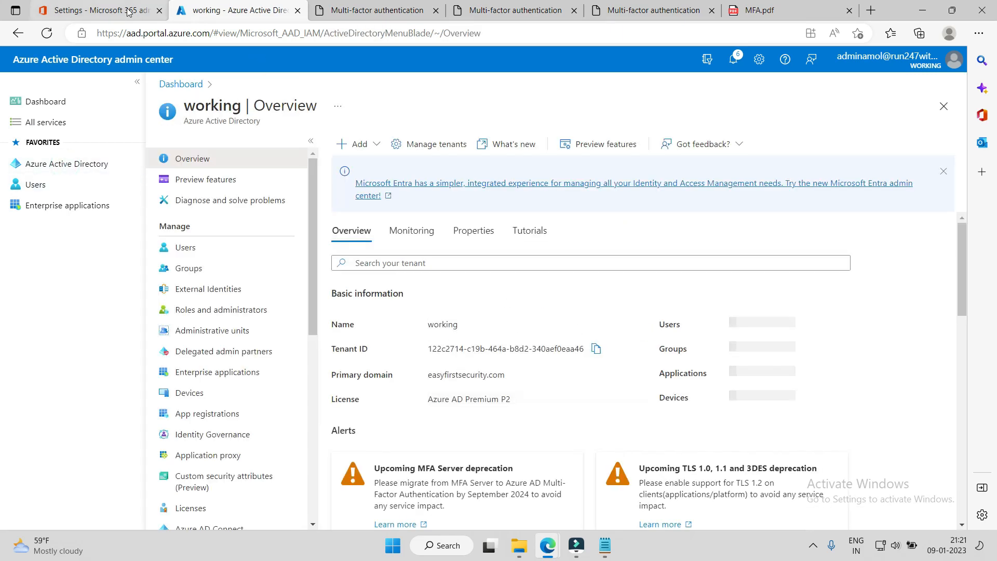
Look over the Microsoft 365 admin center home page and bring up the Conditional Access diagram in MFA.pdf
click(127, 11)
scroll(130, 259, up, 4)
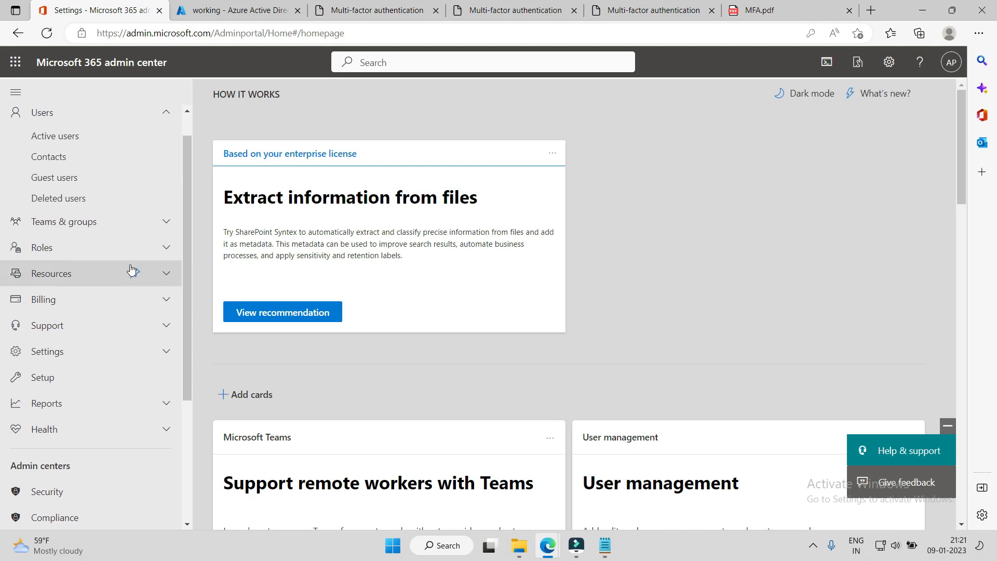
scroll(131, 270, up, 1)
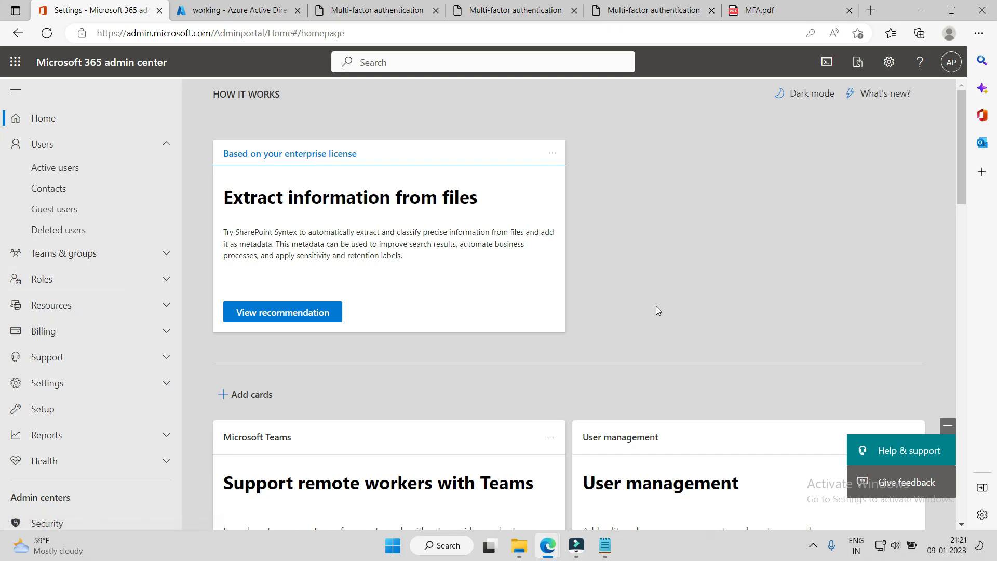
click(761, 10)
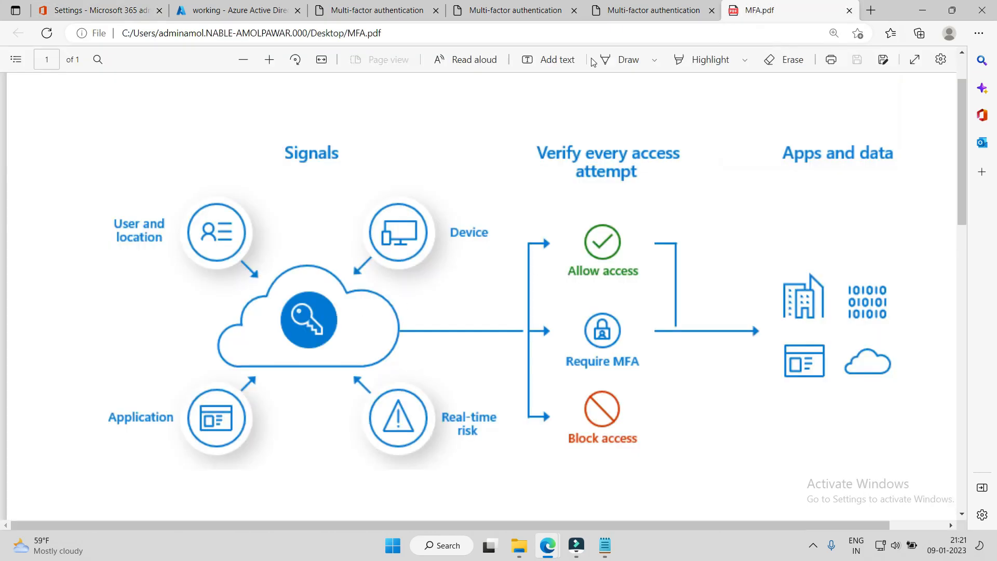